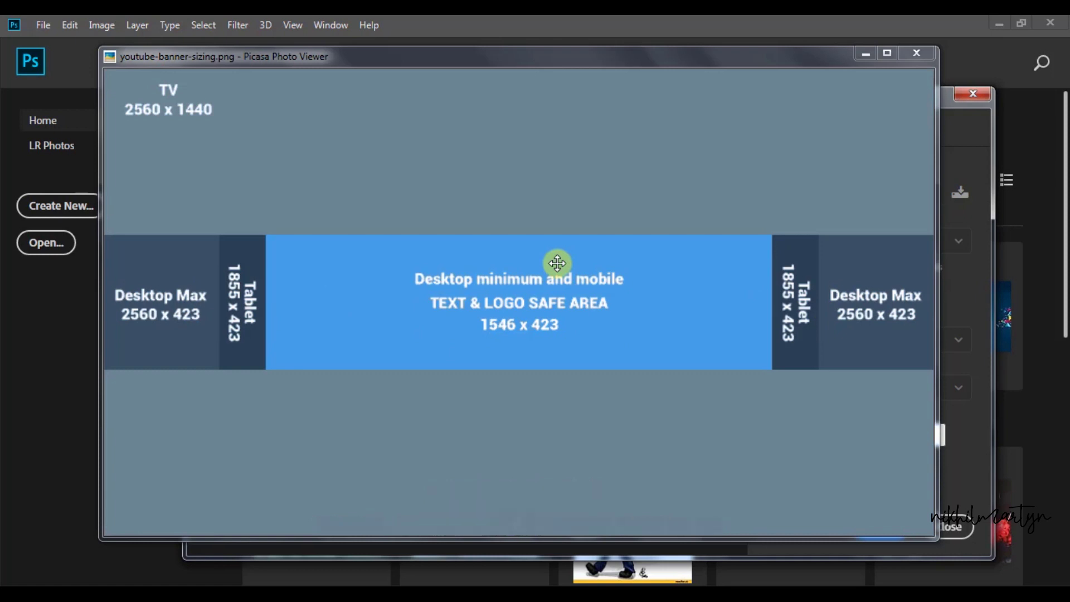
- Create a new white 2560 x 1440 pixel document, Untitled-1
{"action": "left_click", "coordinate": [919, 52]}
{"action": "mouse_move", "coordinate": [538, 102]}
{"action": "left_mouse_down"}
{"action": "mouse_move", "coordinate": [535, 82]}
{"action": "mouse_move", "coordinate": [532, 92]}
{"action": "left_mouse_up"}
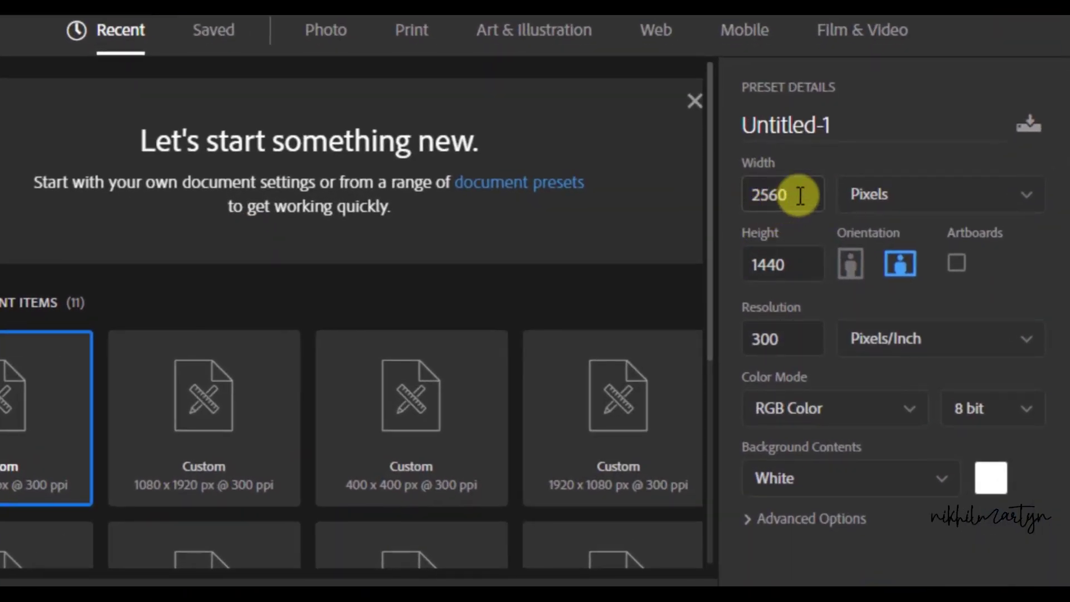
{"action": "left_click_drag", "start_coordinate": [798, 194], "coordinate": [731, 195]}
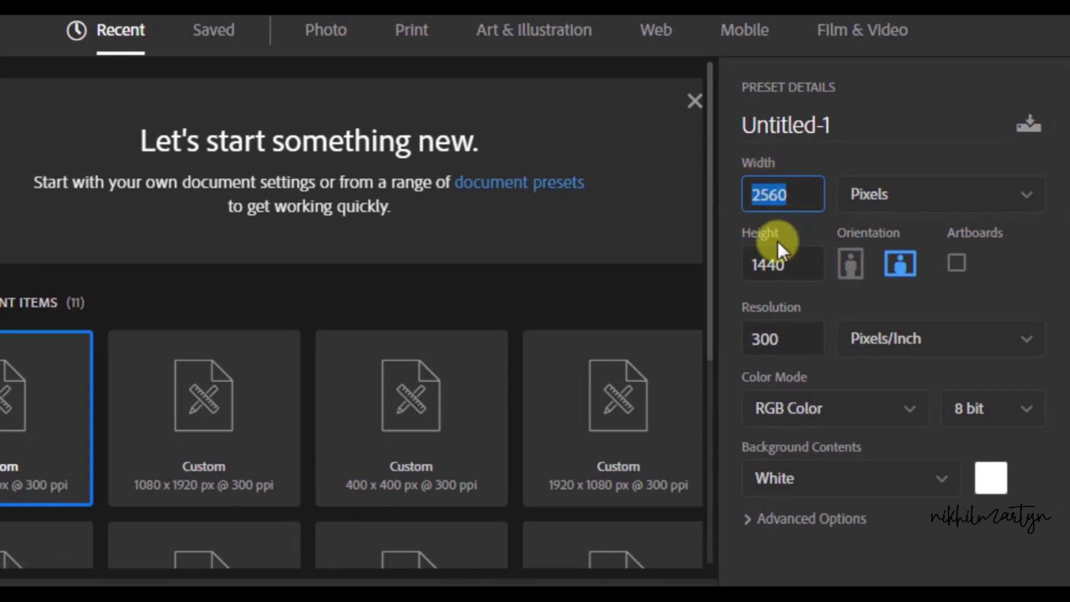
{"action": "key", "text": "Tab"}
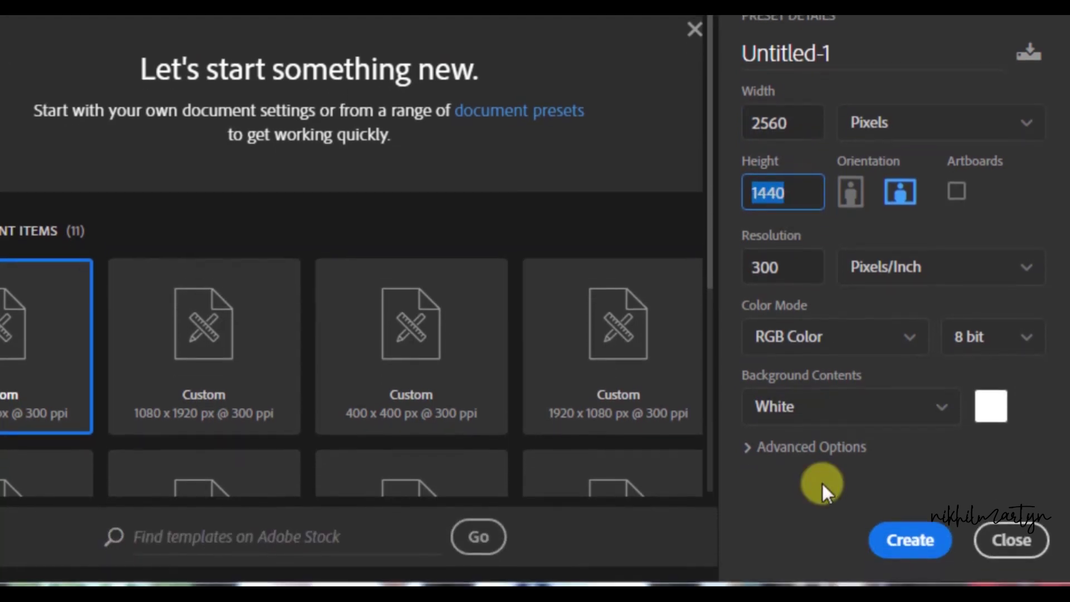
{"action": "left_click", "coordinate": [891, 537]}
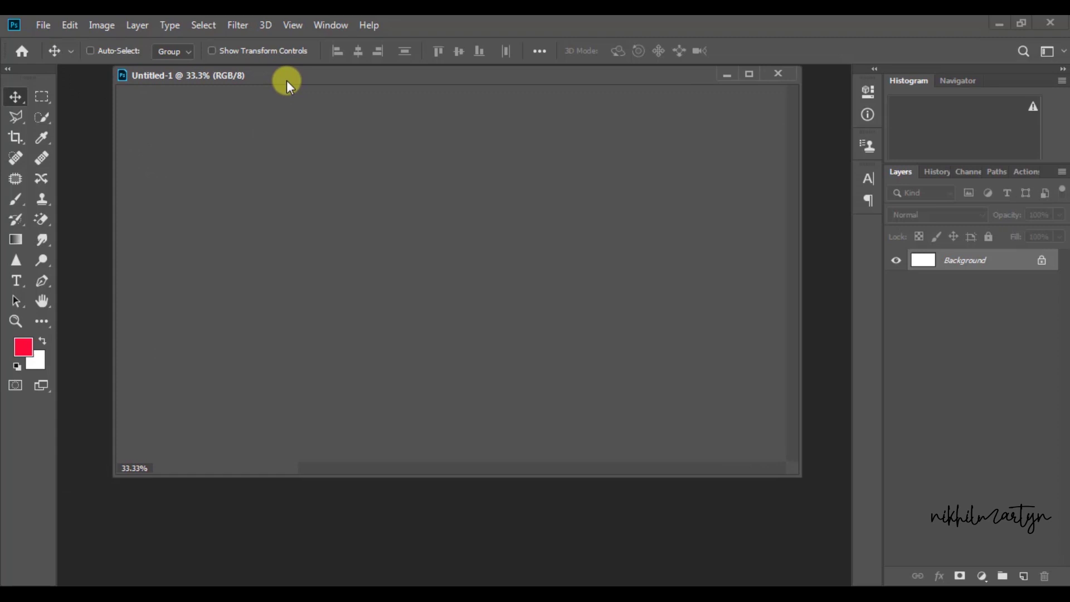
- Dock the document as a tab and convert the Background into unlocked Layer 0
{"action": "left_click_drag", "start_coordinate": [287, 81], "coordinate": [305, 74]}
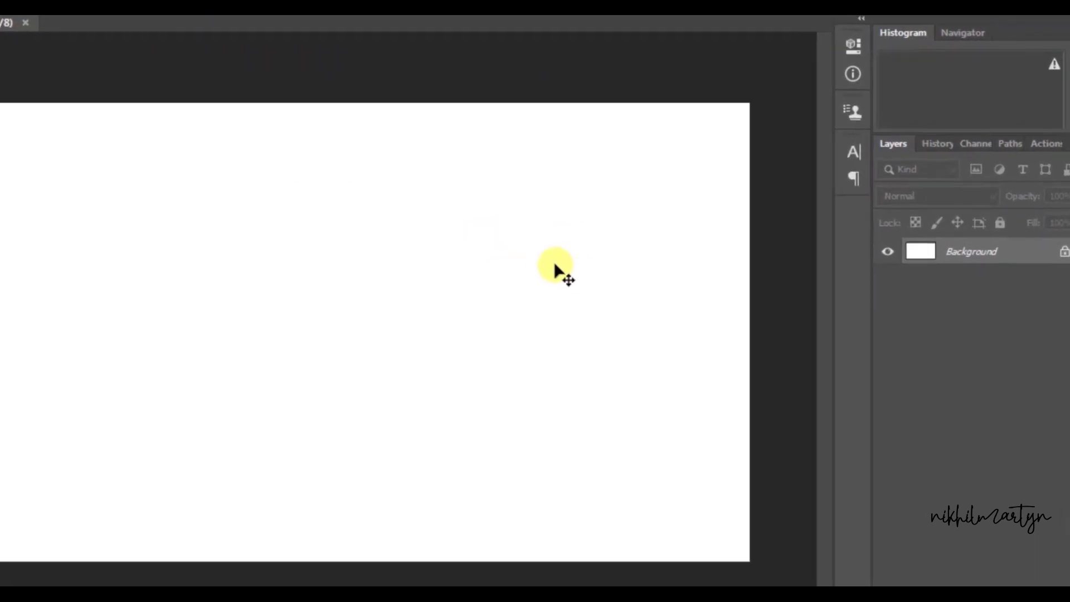
{"action": "double_click", "coordinate": [972, 254]}
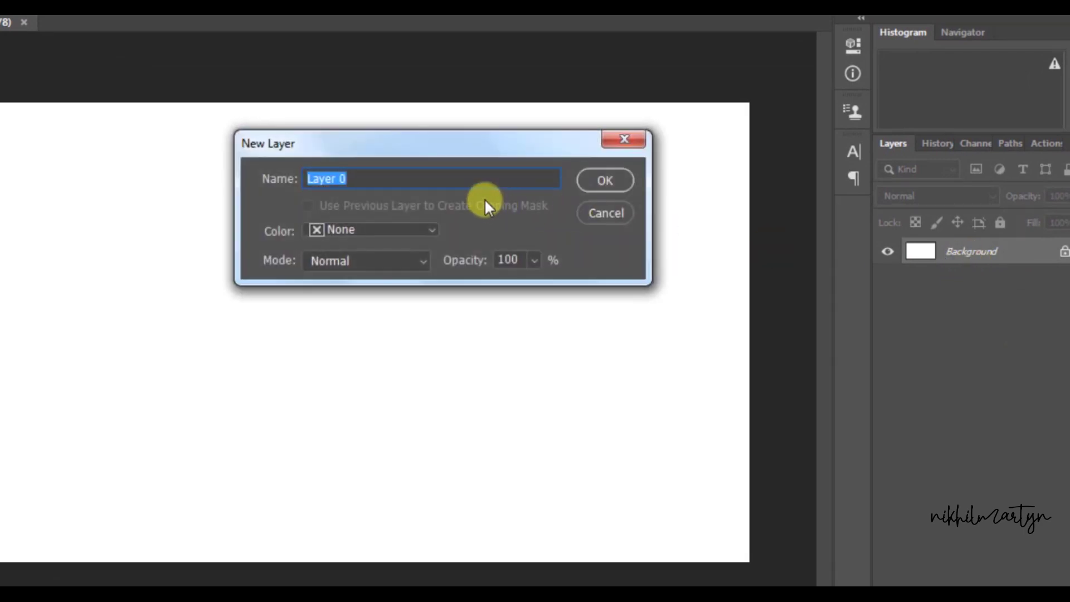
{"action": "left_click", "coordinate": [612, 189]}
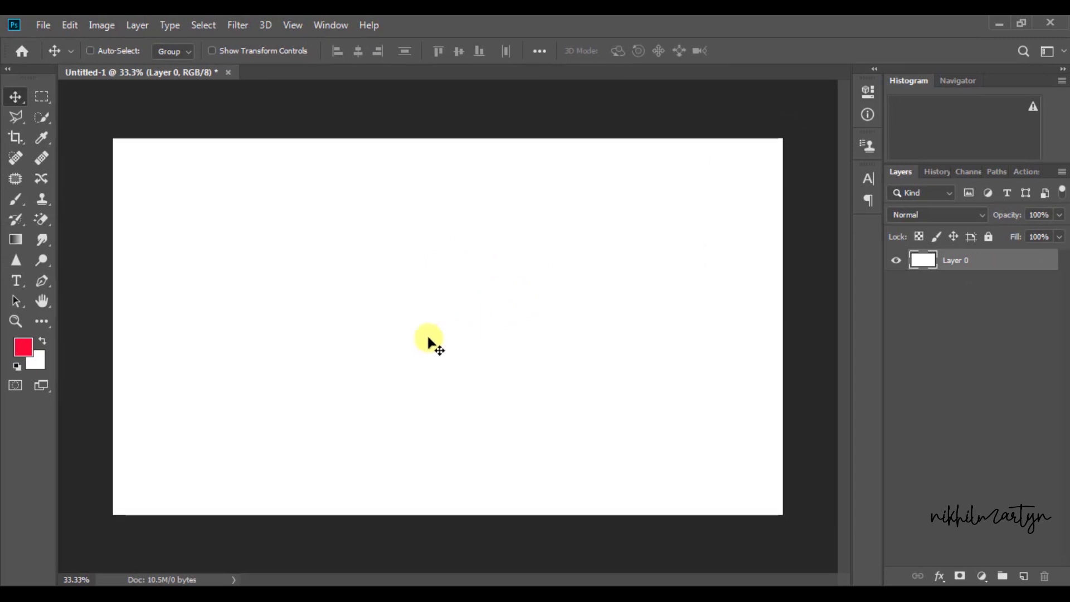
- Place youtube-banner-sizing.png from Explorer so it fills the canvas
{"action": "key", "text": "alt+Tab"}
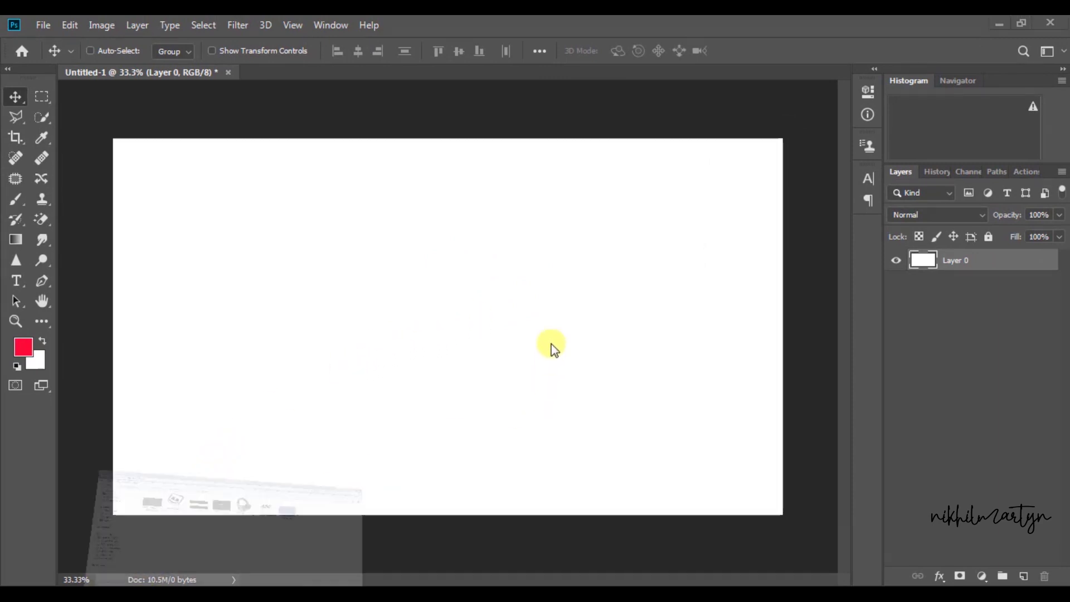
{"action": "left_click_drag", "start_coordinate": [712, 208], "coordinate": [346, 432]}
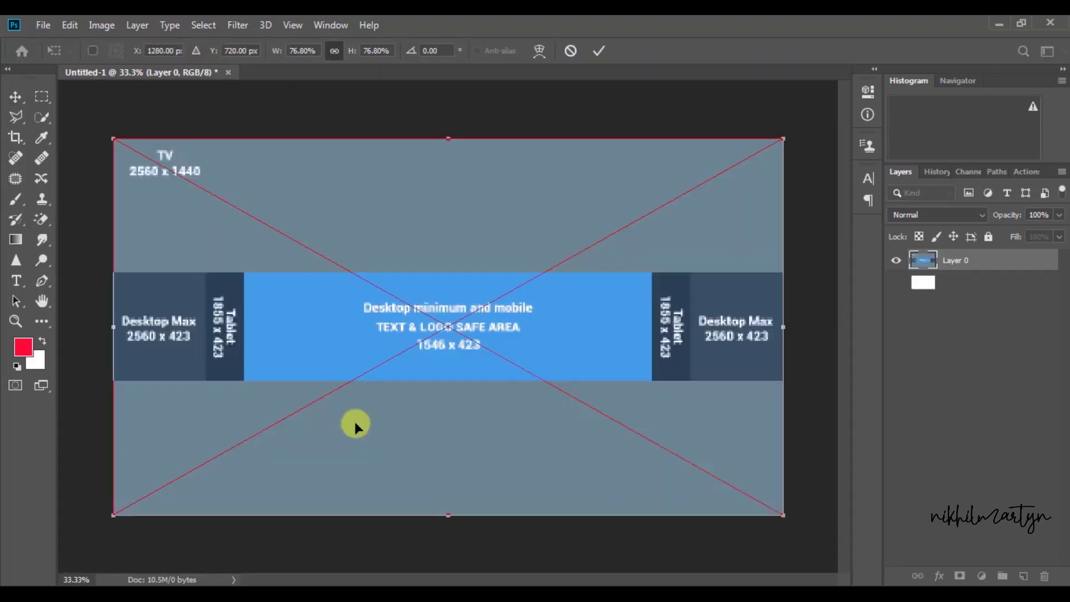
{"action": "key", "text": "Return"}
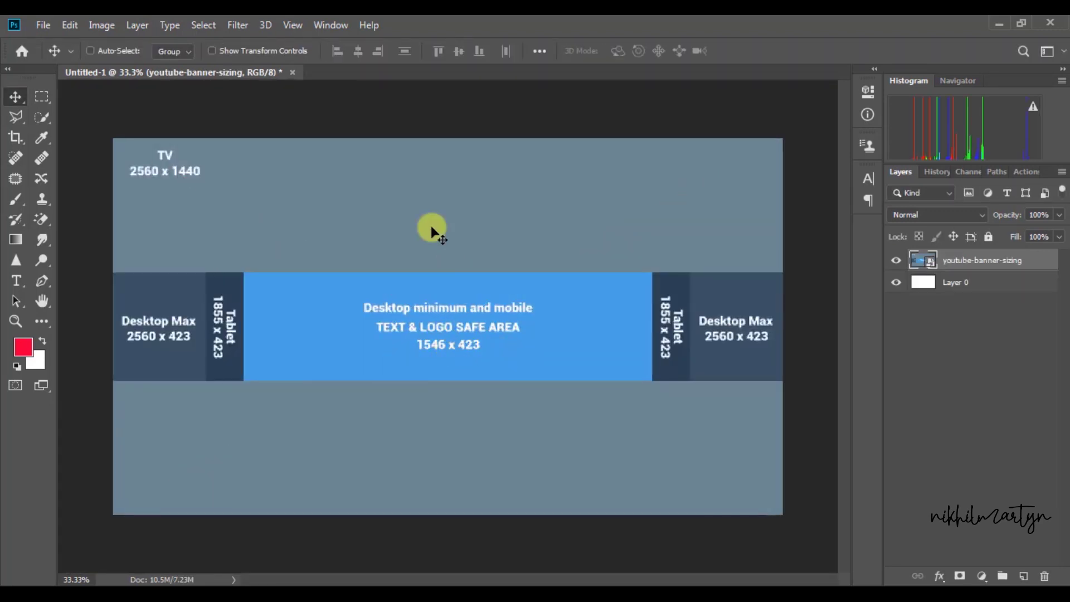
- Add two vertical guides at the tablet area's left and right edges
{"action": "left_click", "coordinate": [294, 26]}
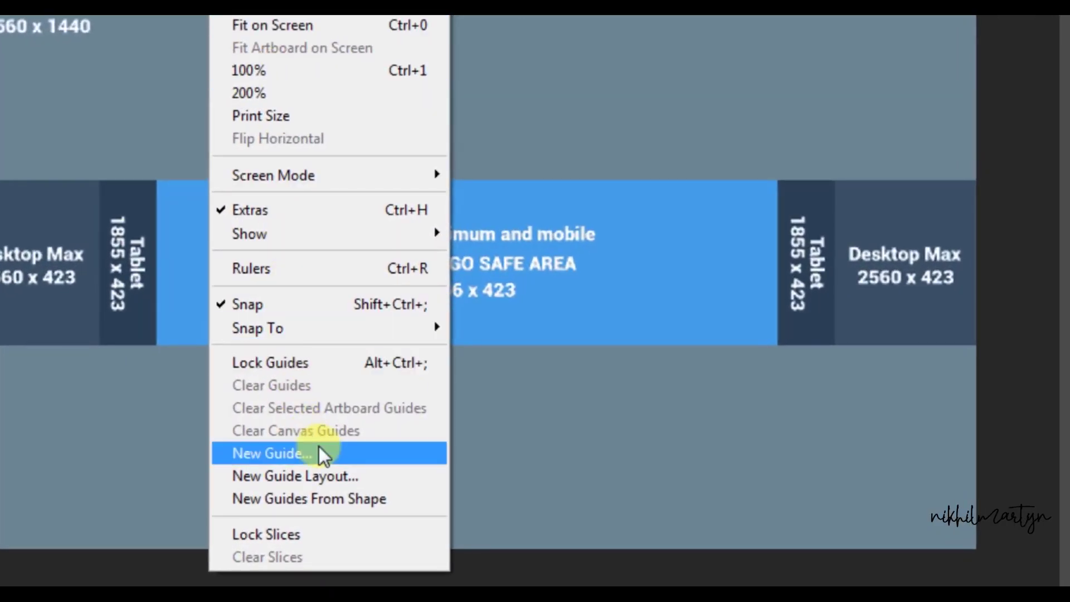
{"action": "left_click", "coordinate": [293, 453]}
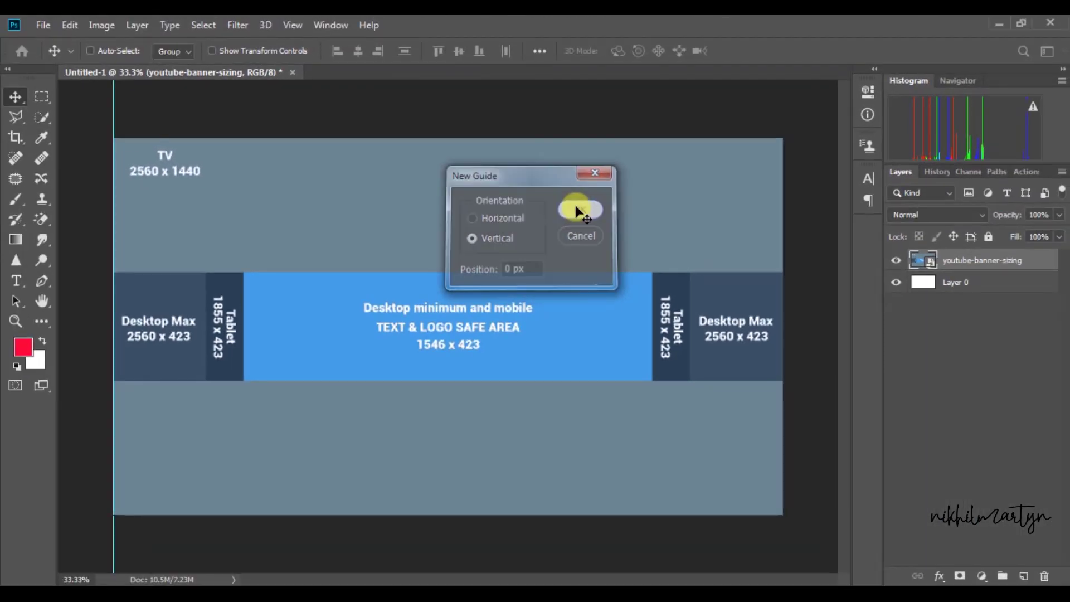
{"action": "left_click", "coordinate": [665, 91]}
{"action": "left_click_drag", "start_coordinate": [115, 187], "coordinate": [206, 202]}
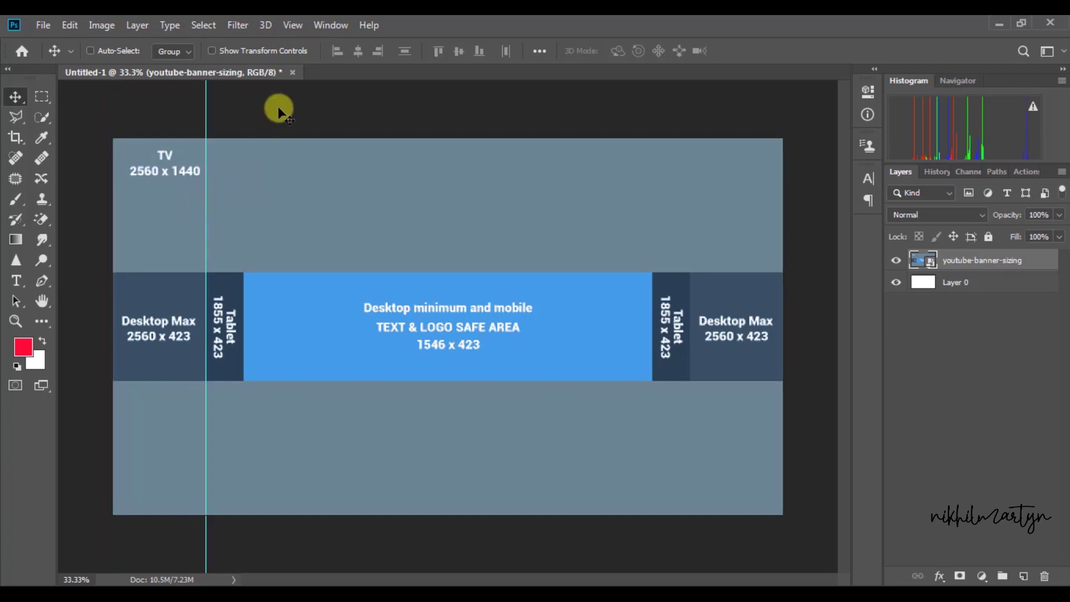
{"action": "left_click", "coordinate": [293, 25]}
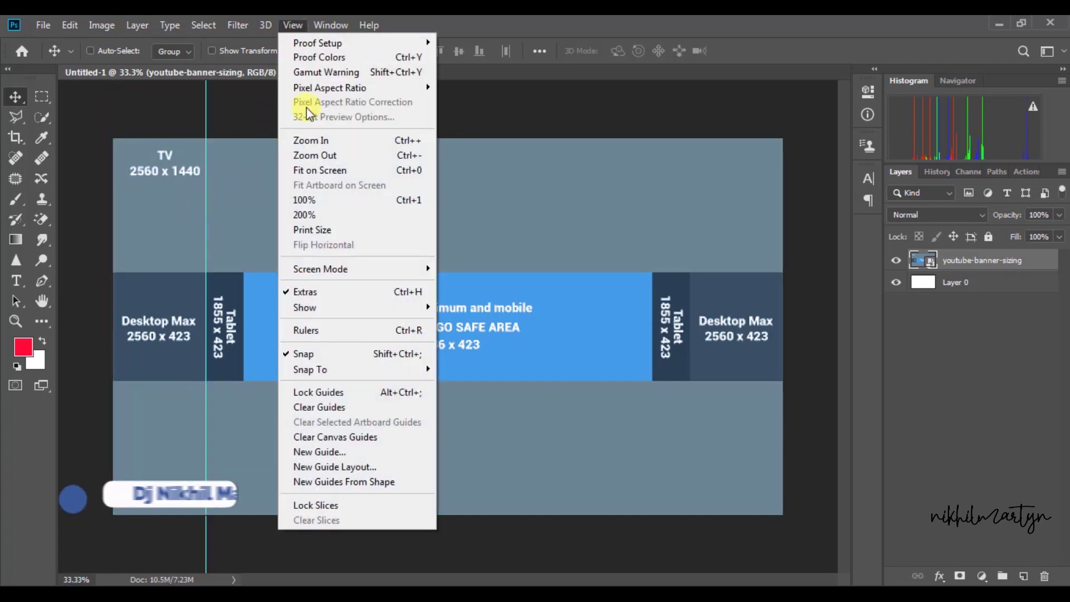
{"action": "left_click", "coordinate": [316, 451]}
{"action": "left_click", "coordinate": [583, 209]}
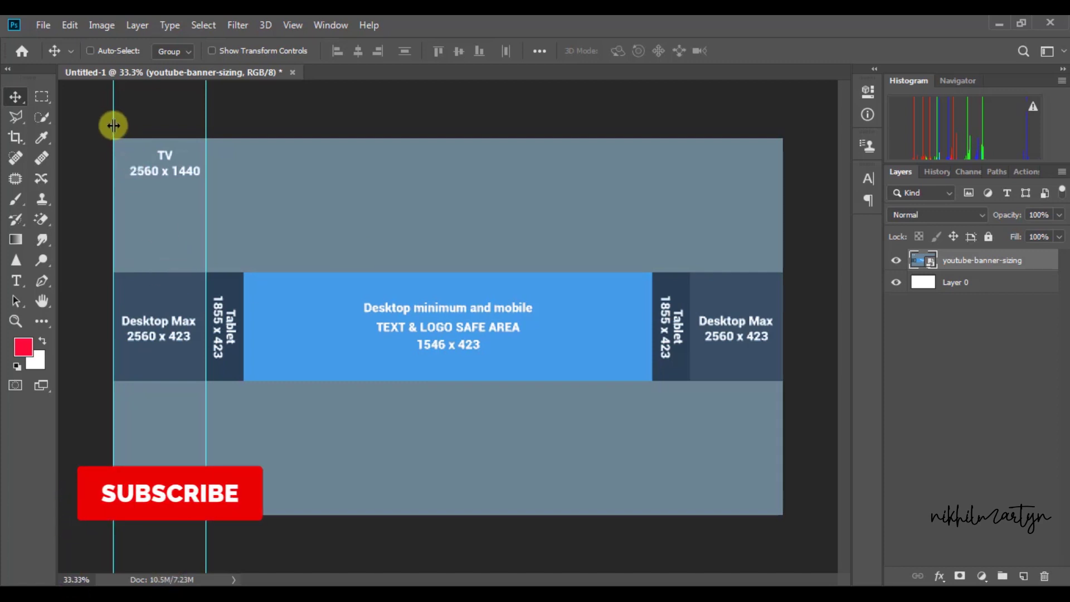
{"action": "left_click_drag", "start_coordinate": [115, 120], "coordinate": [691, 196]}
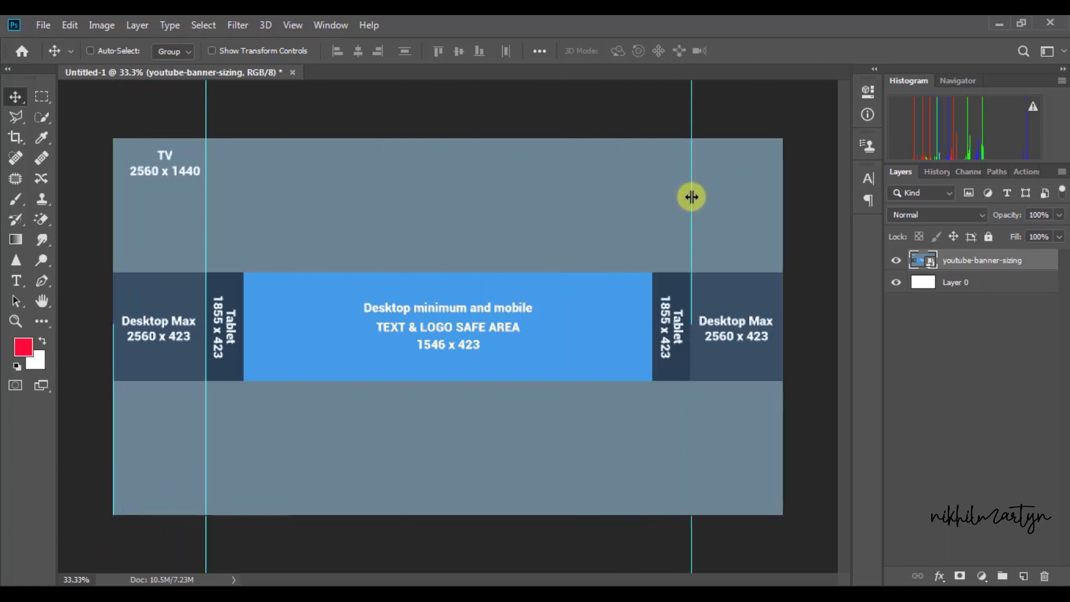
- Add two horizontal guides at the central band's bottom and top, about 930 and 510 px
{"action": "left_click", "coordinate": [293, 26]}
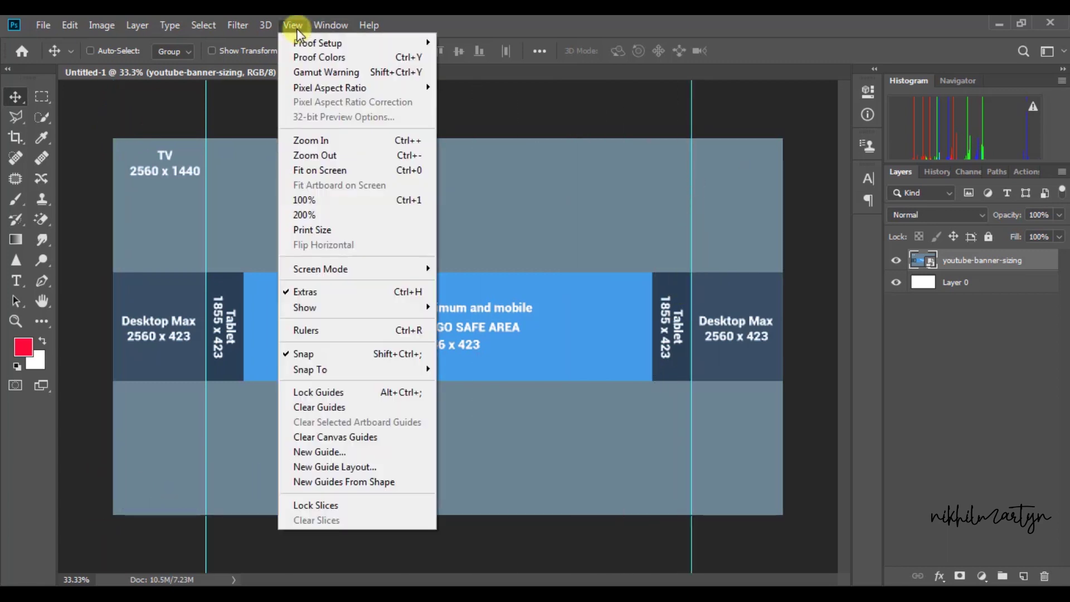
{"action": "left_click", "coordinate": [324, 451]}
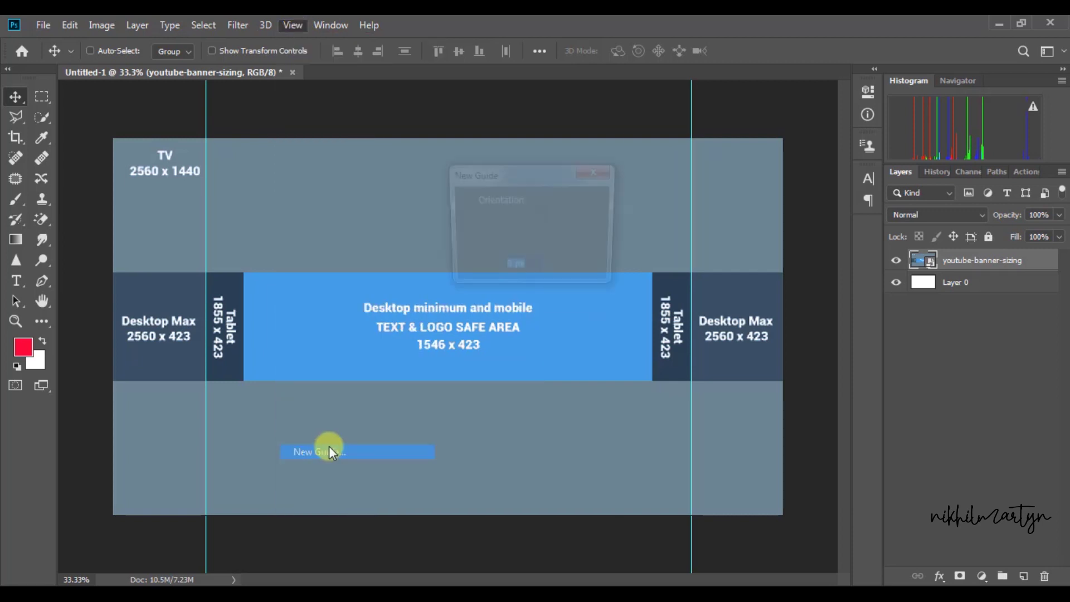
{"action": "left_click", "coordinate": [583, 209]}
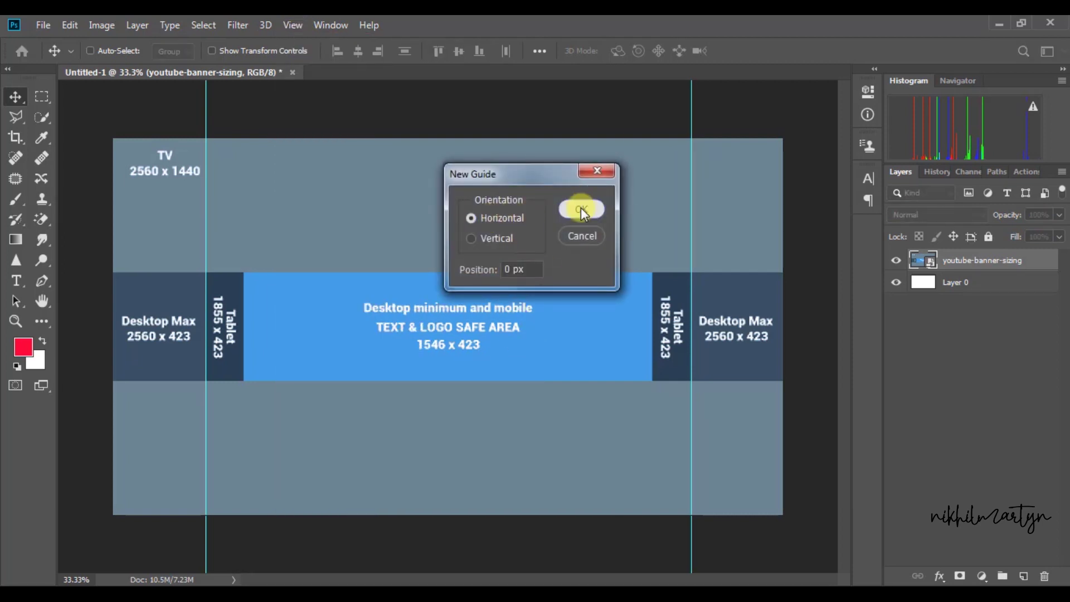
{"action": "left_click_drag", "start_coordinate": [465, 142], "coordinate": [432, 381]}
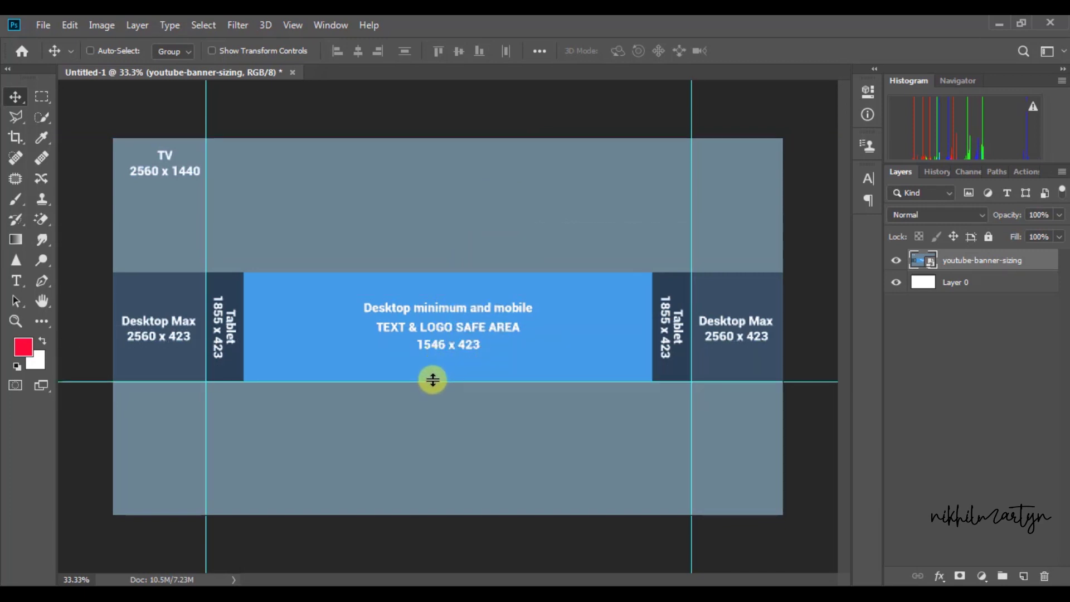
{"action": "left_click", "coordinate": [298, 32]}
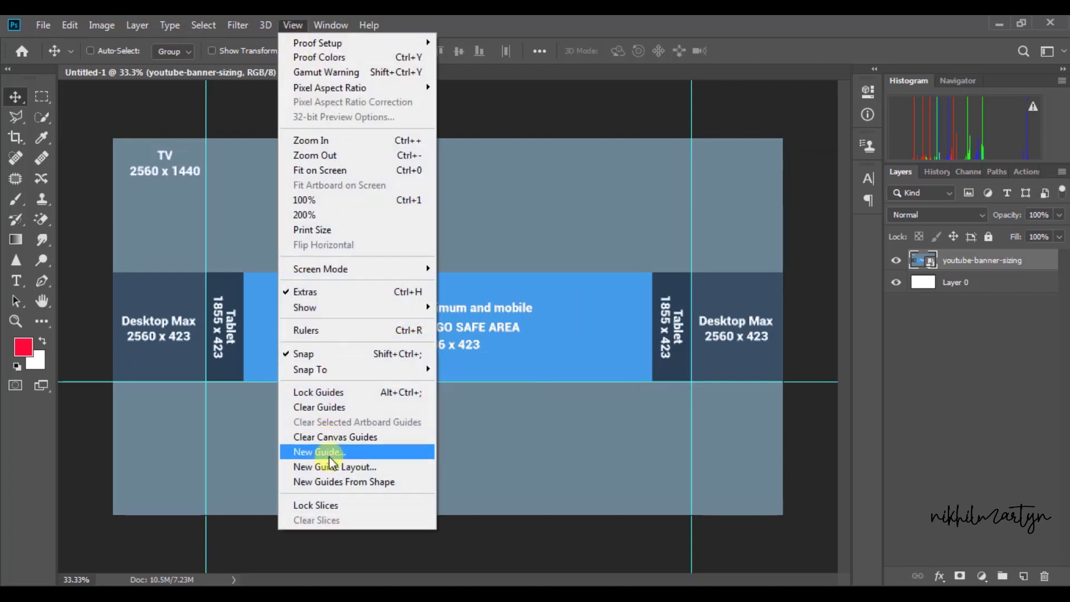
{"action": "left_click", "coordinate": [312, 451]}
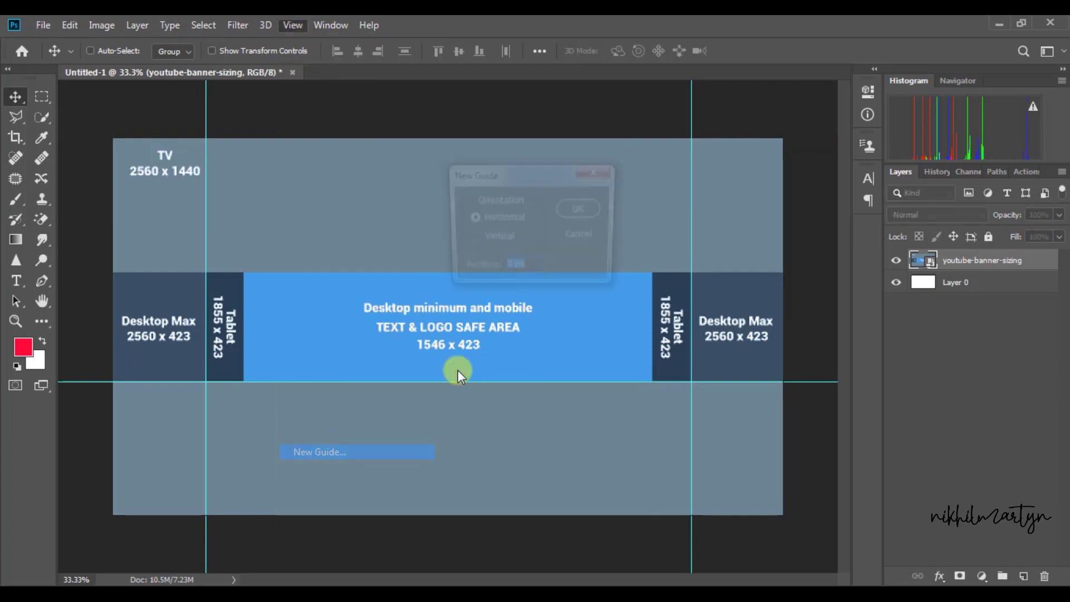
{"action": "left_click", "coordinate": [581, 209]}
{"action": "left_click_drag", "start_coordinate": [457, 138], "coordinate": [432, 273]}
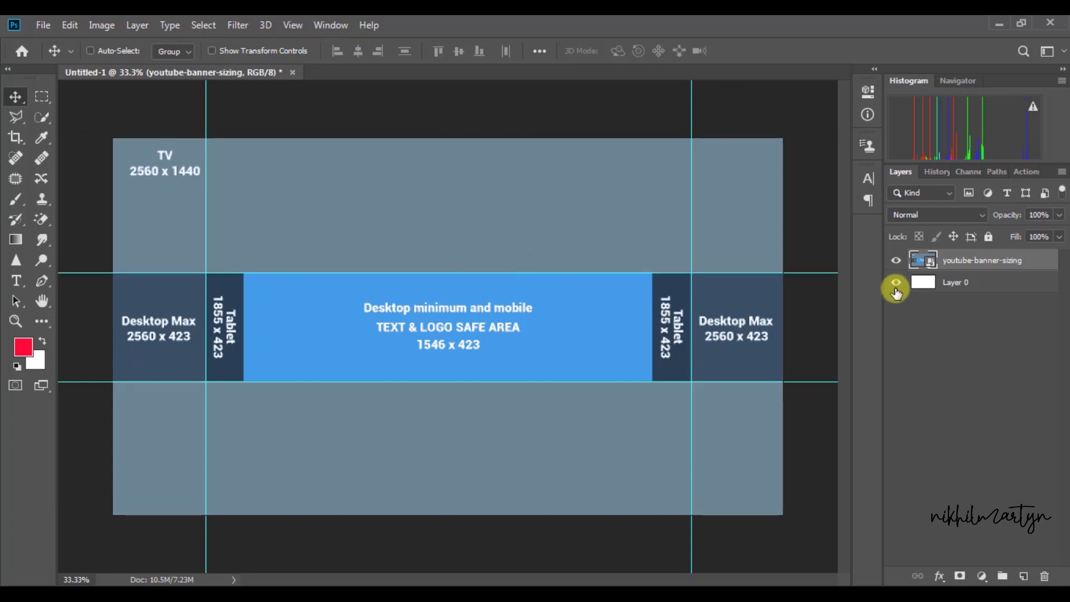
- Delete the youtube-banner-sizing template layer, keeping white Layer 0 and the guides
{"action": "left_click", "coordinate": [895, 261]}
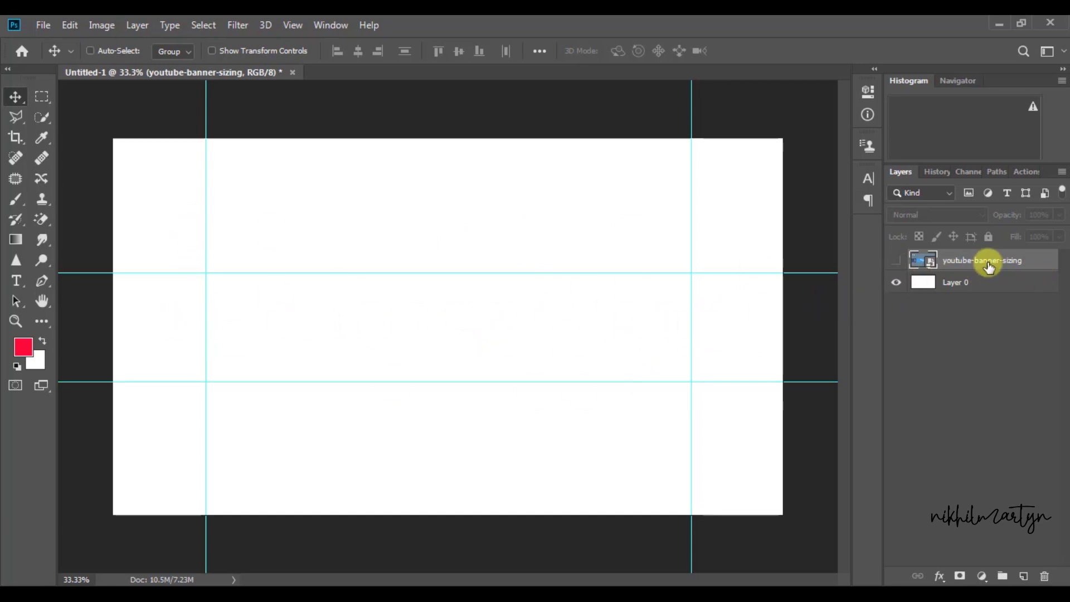
{"action": "left_click", "coordinate": [989, 267]}
{"action": "key", "text": "Delete"}
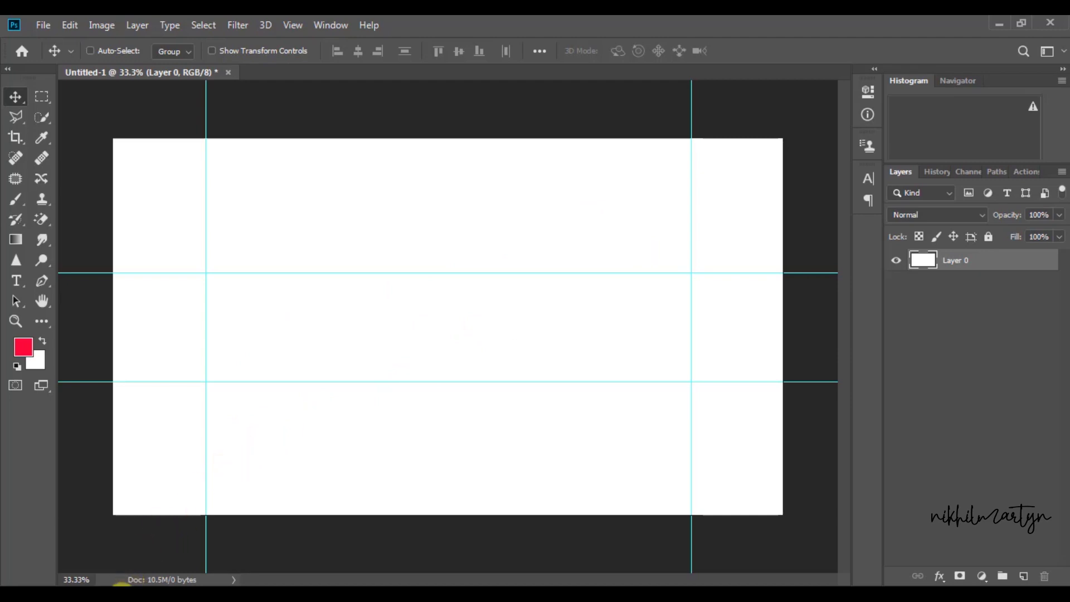
{"action": "left_click", "coordinate": [120, 584]}
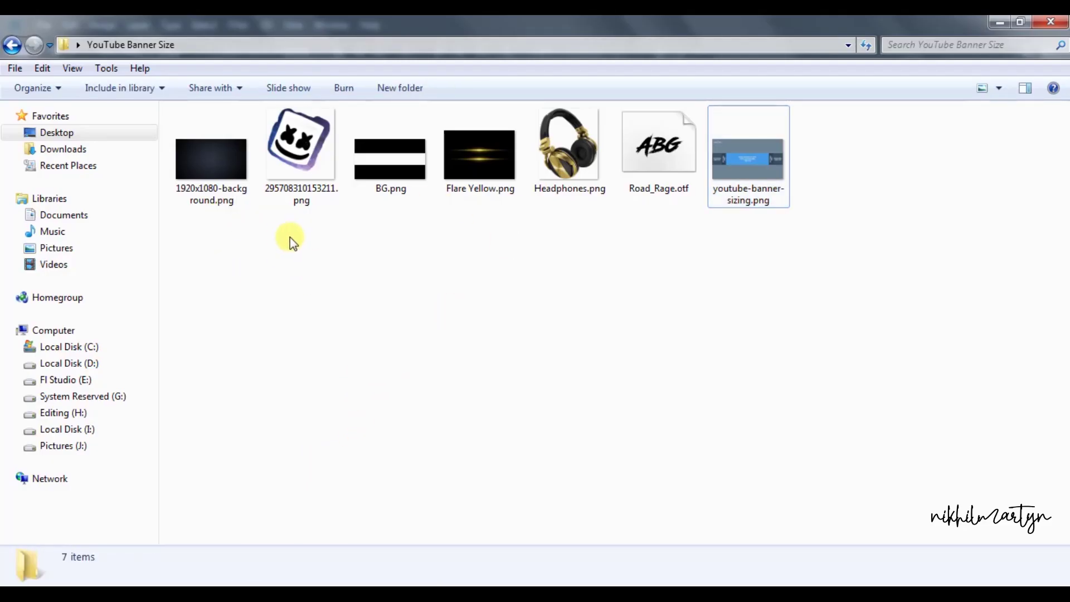
- Drag 1920x1080-background.png from the YouTube Banner Size folder onto the canvas
{"action": "left_click_drag", "start_coordinate": [204, 165], "coordinate": [496, 268]}
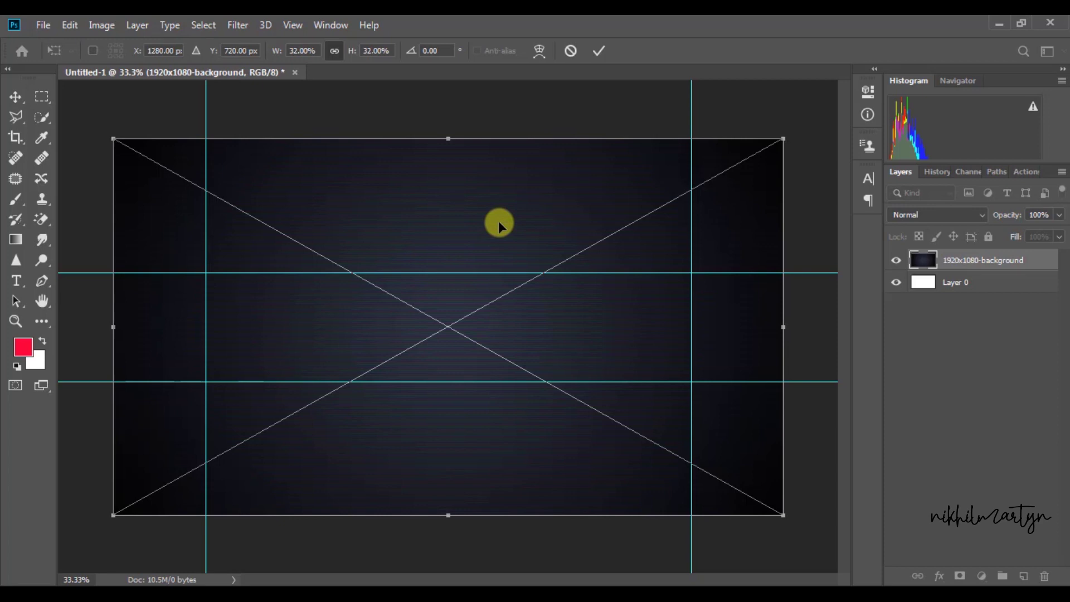
- Place the dark background and add the creator's name as a red Rockwell Condensed title
{"action": "key", "text": "Return"}
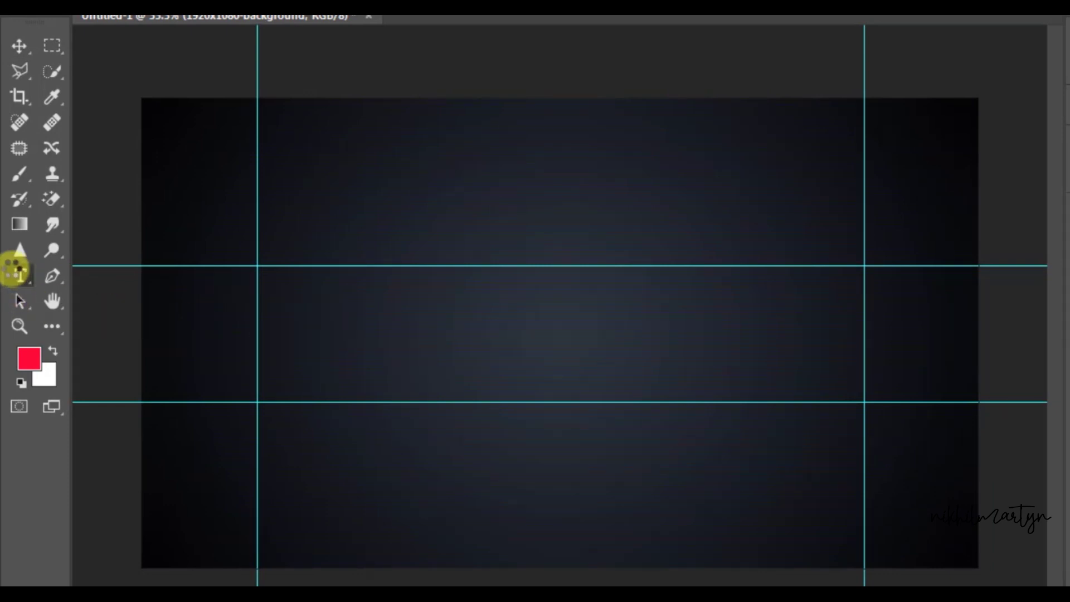
{"action": "left_click", "coordinate": [330, 351]}
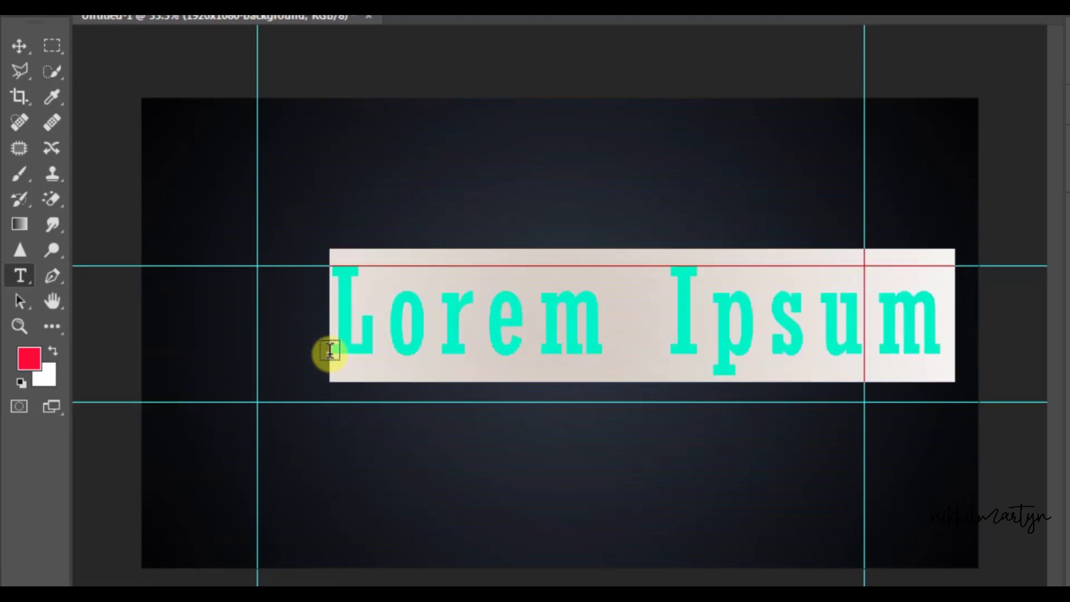
{"action": "type", "text": "Nikhi"}
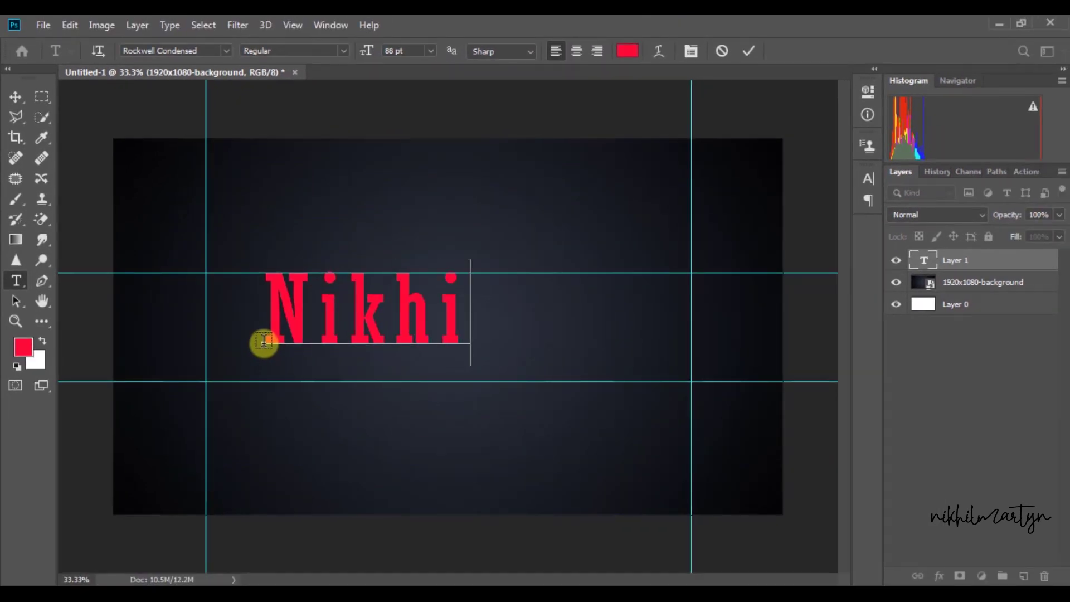
{"action": "type", "text": "l Ma"}
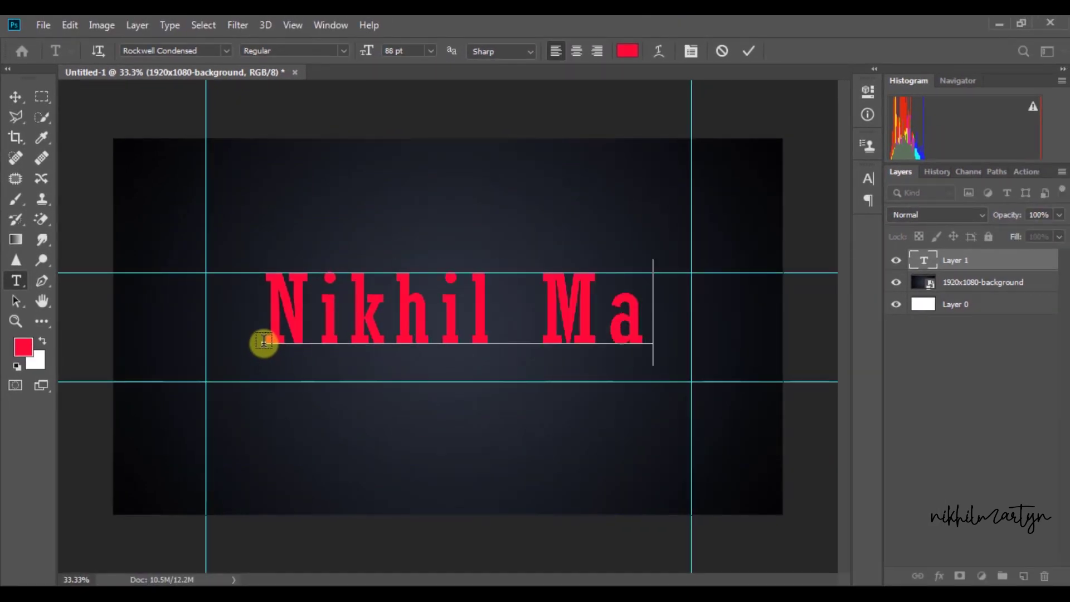
{"action": "type", "text": "rty"}
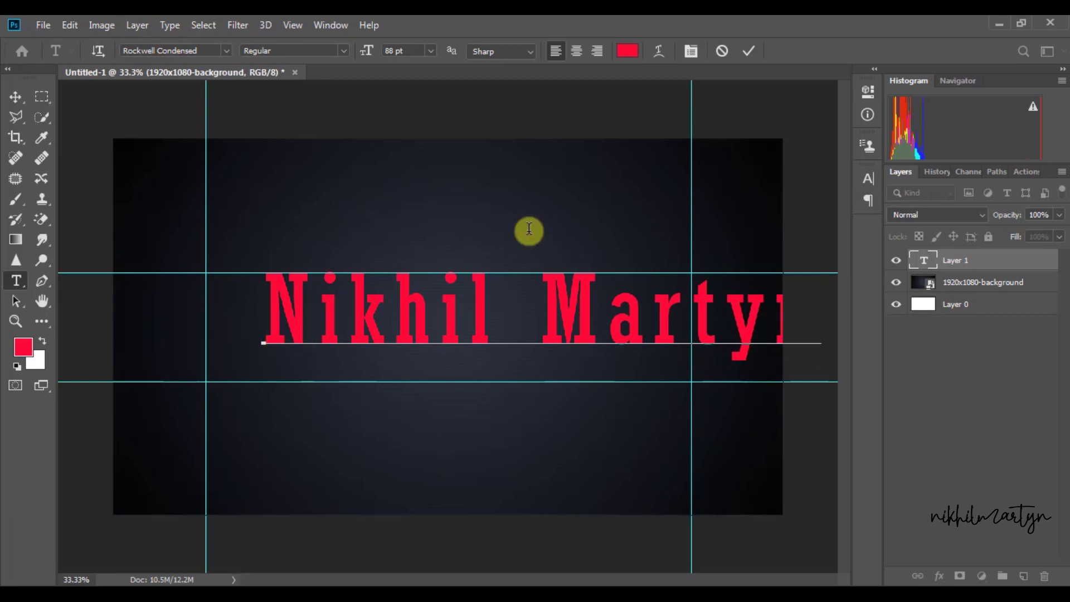
{"action": "left_click", "coordinate": [750, 51]}
{"action": "left_click_drag", "start_coordinate": [616, 310], "coordinate": [529, 341]}
{"action": "key", "text": "ctrl+t"}
- Scale the title to 83.39% x 78.49% and centre it at 1280 x 720 px
{"action": "left_click_drag", "start_coordinate": [726, 390], "coordinate": [549, 346]}
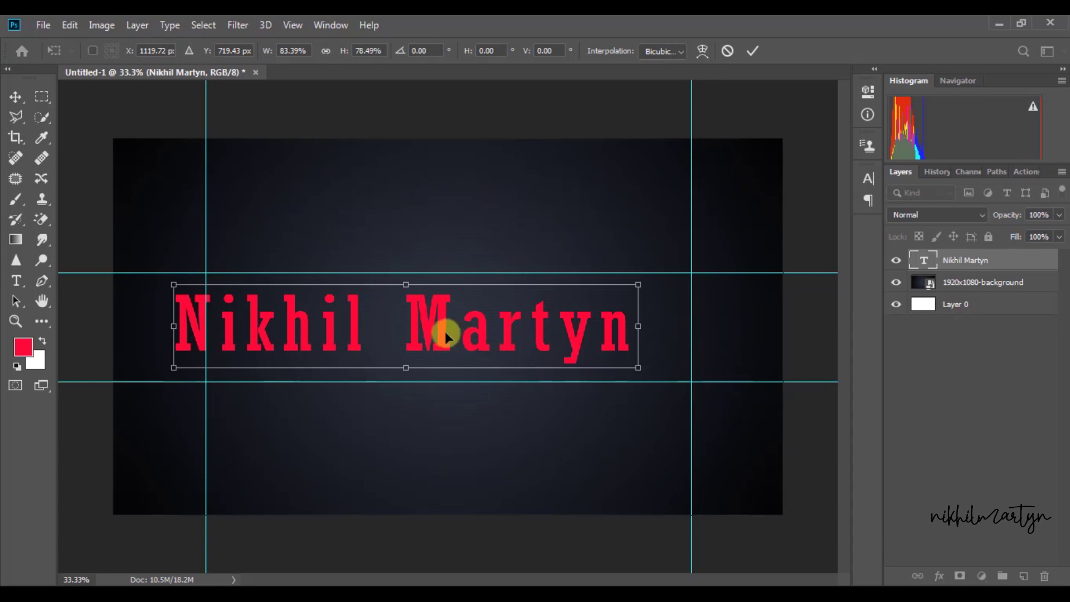
{"action": "left_click_drag", "start_coordinate": [444, 337], "coordinate": [480, 336]}
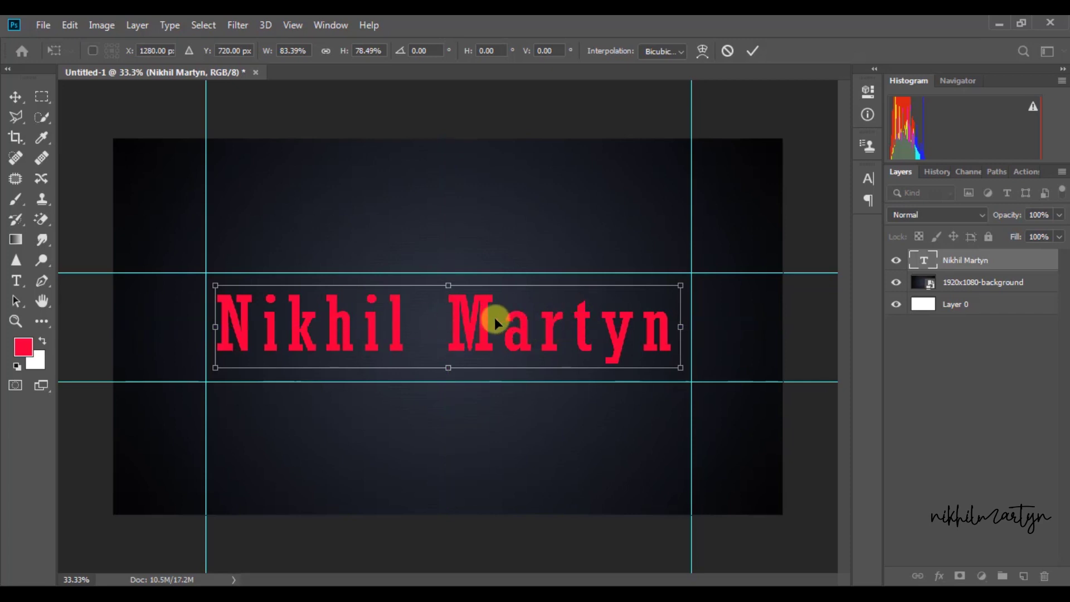
{"action": "key", "text": "Return"}
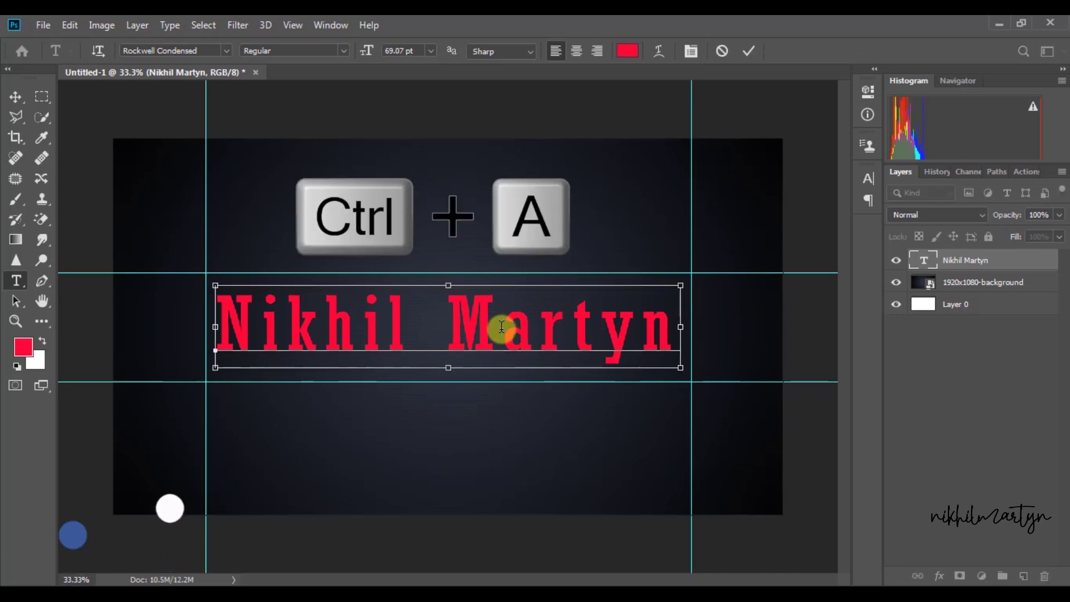
{"action": "key", "text": "ctrl+a"}
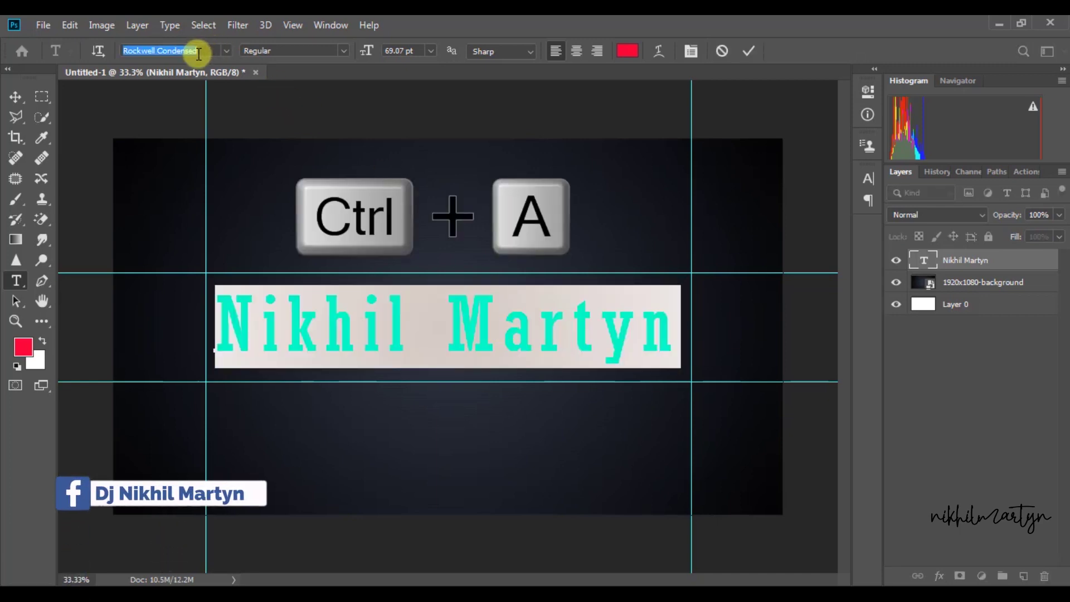
- Change the title's font to Road Rage and commit it
{"action": "key", "text": "Up"}
{"action": "key", "text": "Up"}
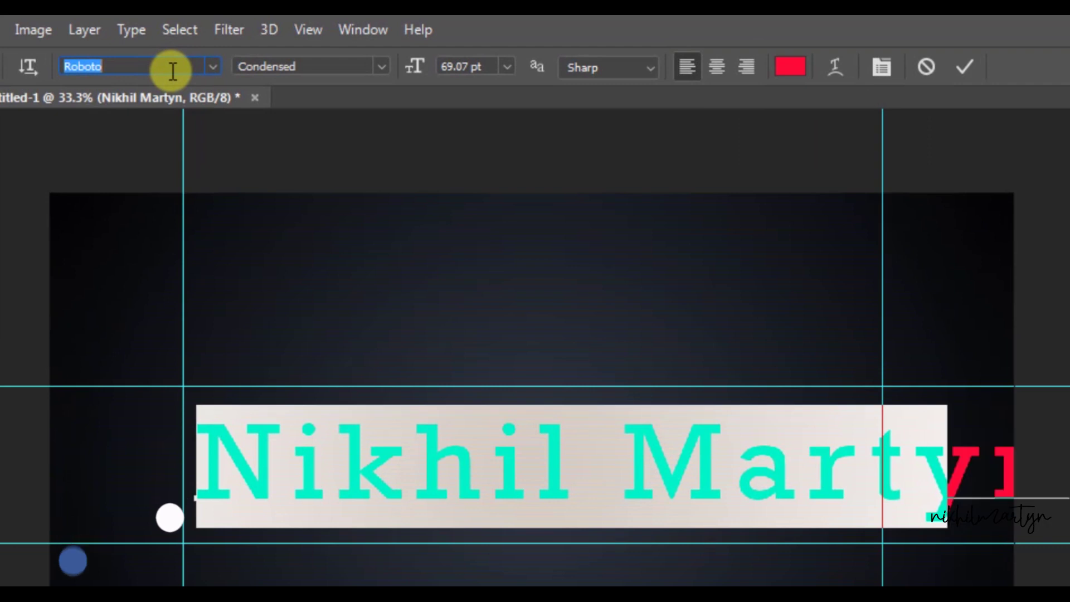
{"action": "key", "text": "Up"}
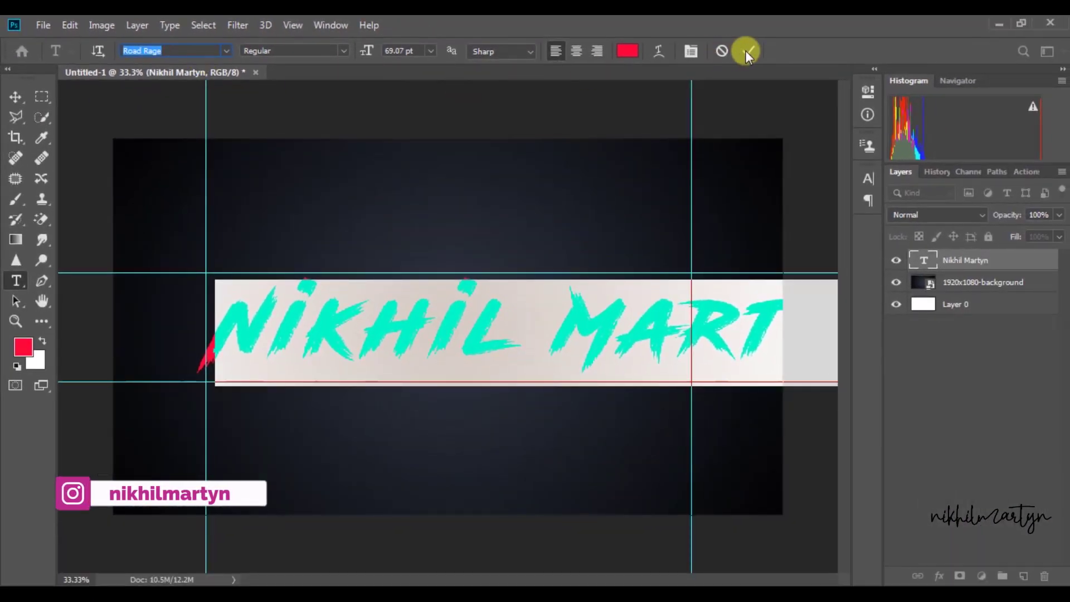
{"action": "left_click", "coordinate": [747, 51]}
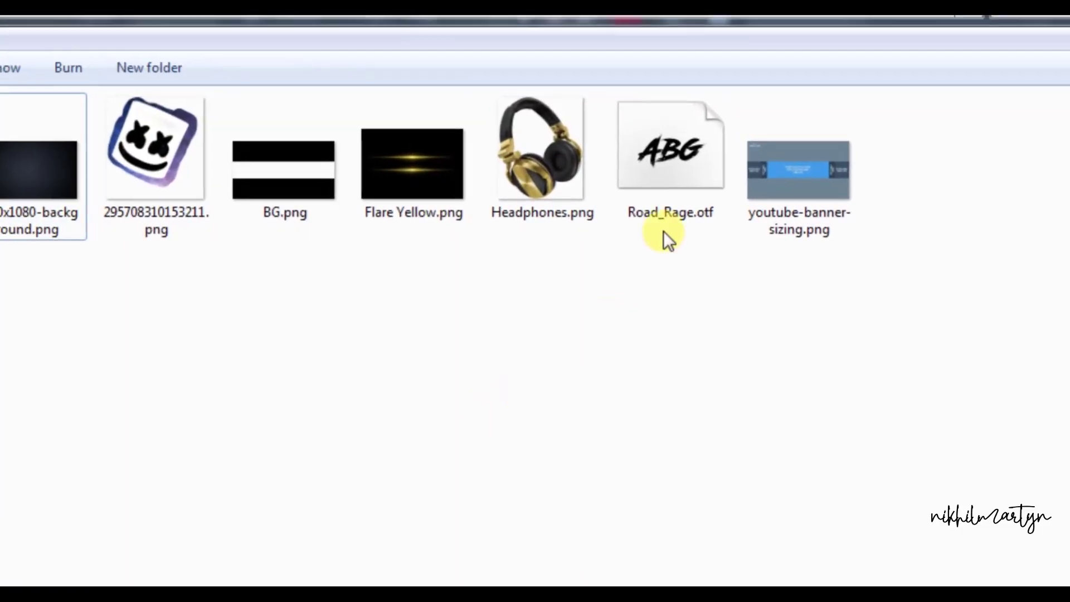
- Install Road_Rage.otf, then shrink the title to about 64% x 73% and re-centre it within the guides
{"action": "right_click", "coordinate": [663, 179]}
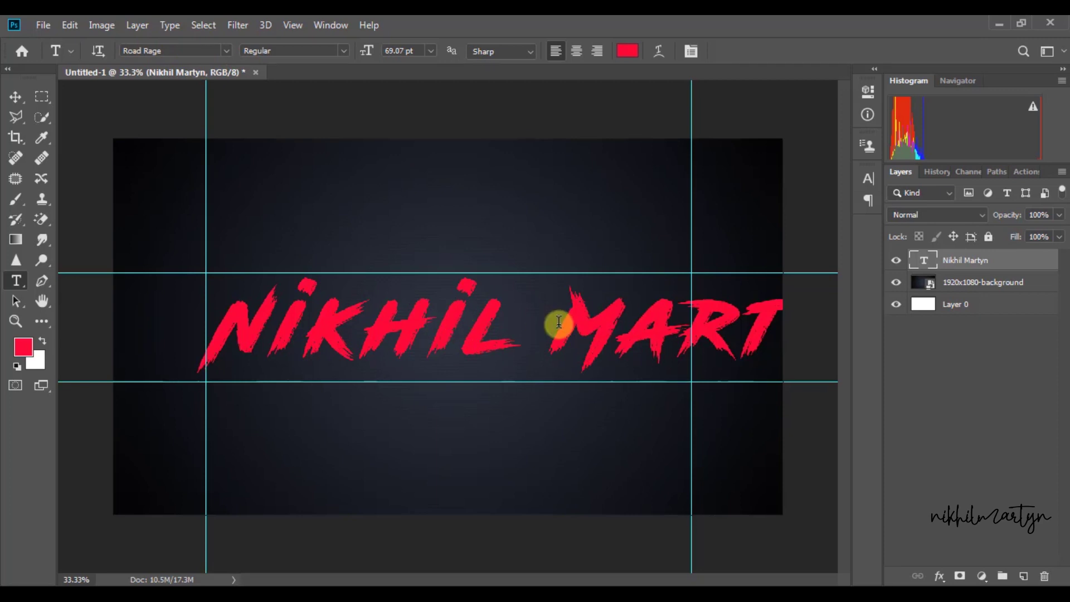
{"action": "key", "text": "ctrl+t"}
{"action": "left_click_drag", "start_coordinate": [191, 393], "coordinate": [454, 361]}
{"action": "left_click_drag", "start_coordinate": [774, 321], "coordinate": [542, 321]}
{"action": "key", "text": "Return"}
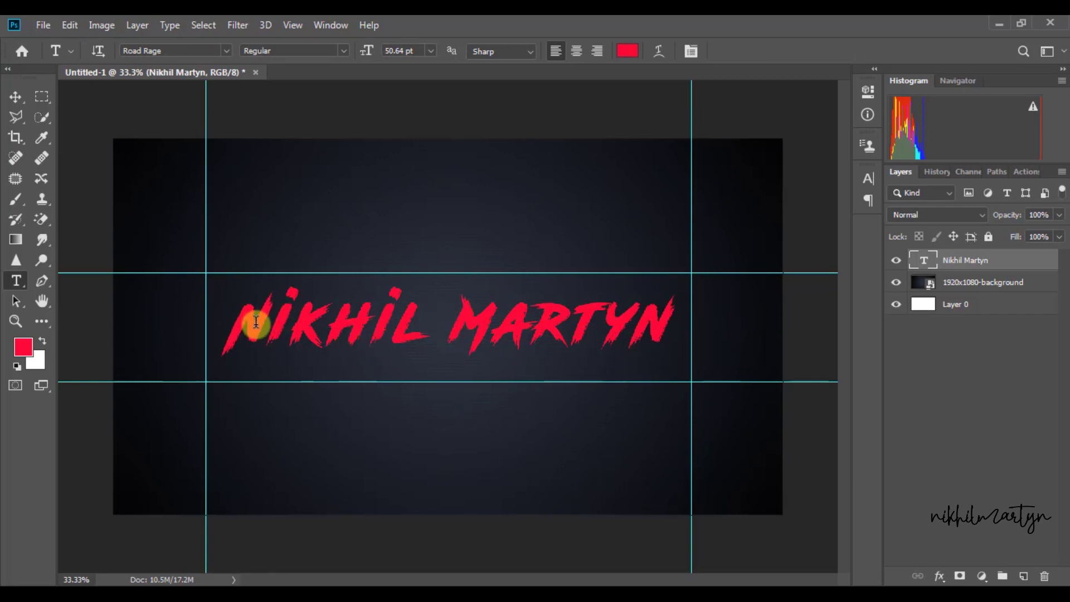
{"action": "left_click_drag", "start_coordinate": [235, 322], "coordinate": [416, 323]}
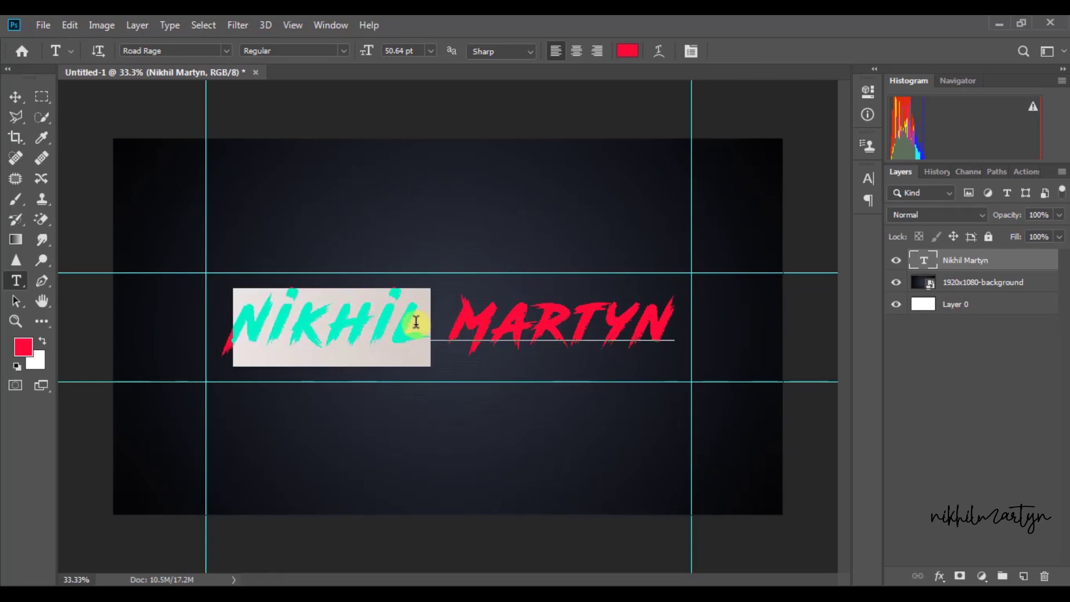
- Colour the title's first word pure white
{"action": "left_click", "coordinate": [629, 52]}
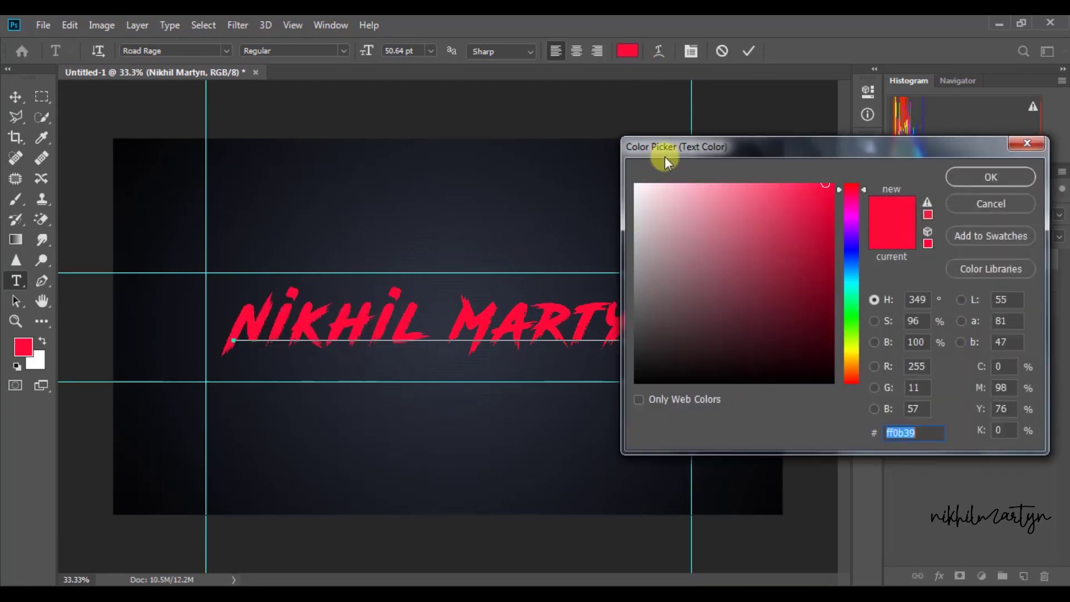
{"action": "left_click_drag", "start_coordinate": [676, 208], "coordinate": [539, 271]}
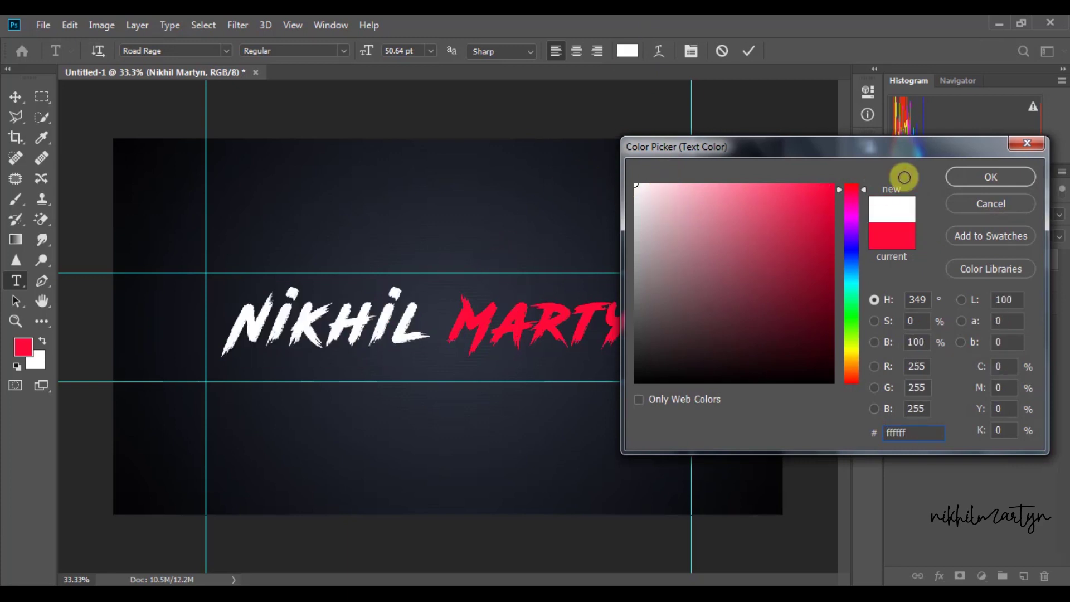
{"action": "left_click", "coordinate": [972, 177]}
- Colour the title's second word cyan #04fdfa and commit the text
{"action": "left_click", "coordinate": [485, 337]}
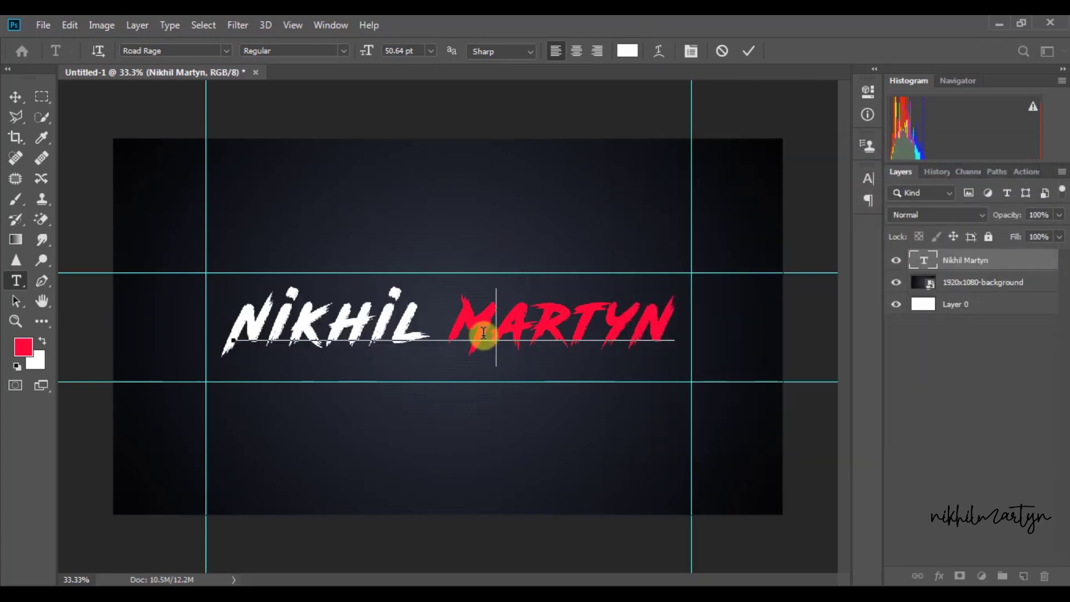
{"action": "left_click_drag", "start_coordinate": [454, 317], "coordinate": [679, 320]}
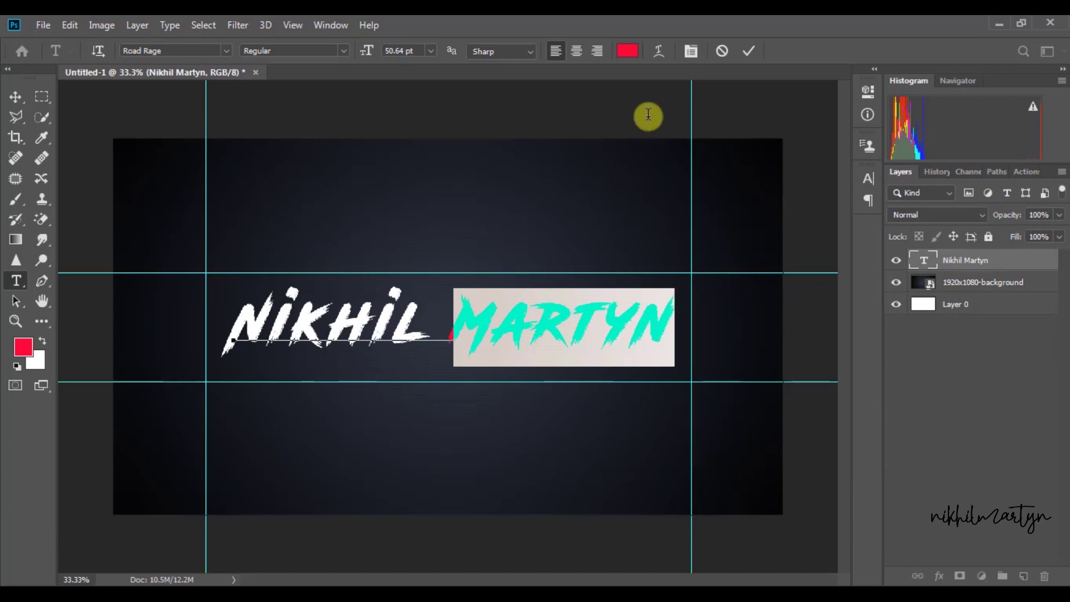
{"action": "left_click", "coordinate": [625, 52]}
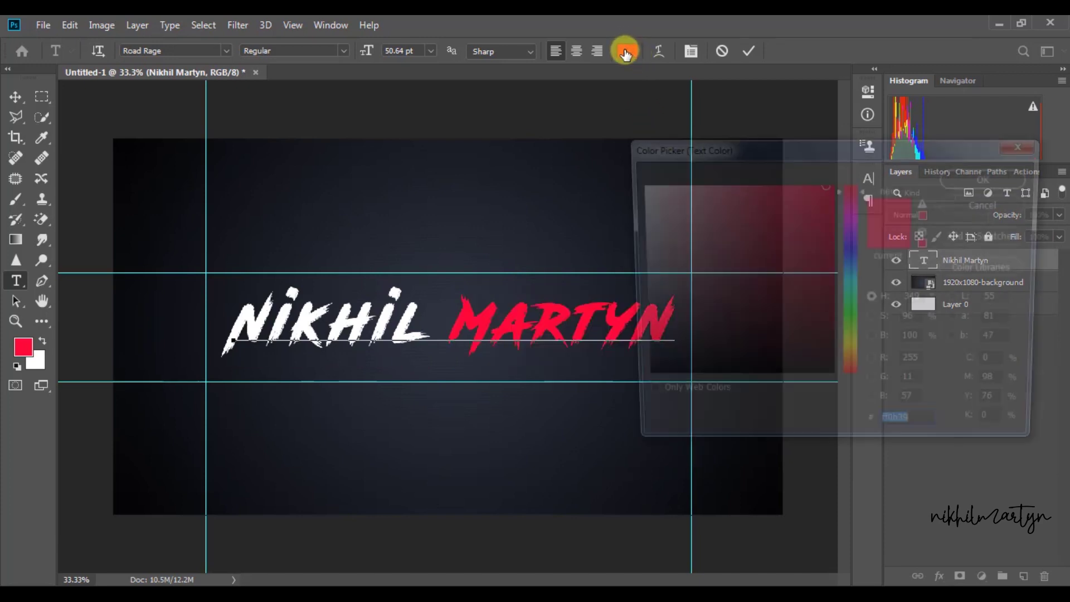
{"action": "left_click", "coordinate": [852, 283]}
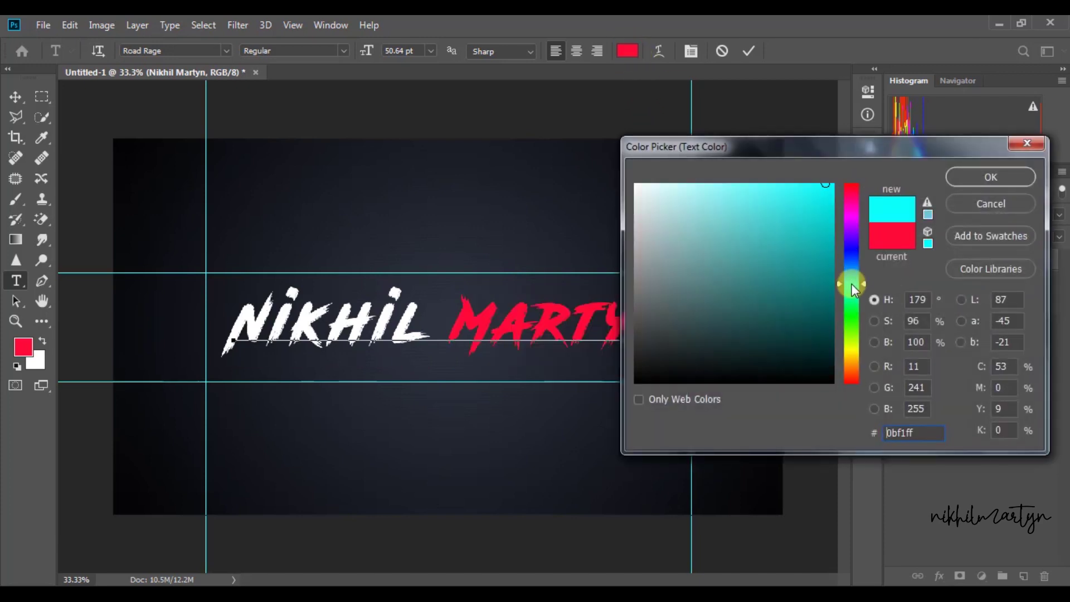
{"action": "left_click", "coordinate": [831, 185]}
{"action": "left_click", "coordinate": [957, 181]}
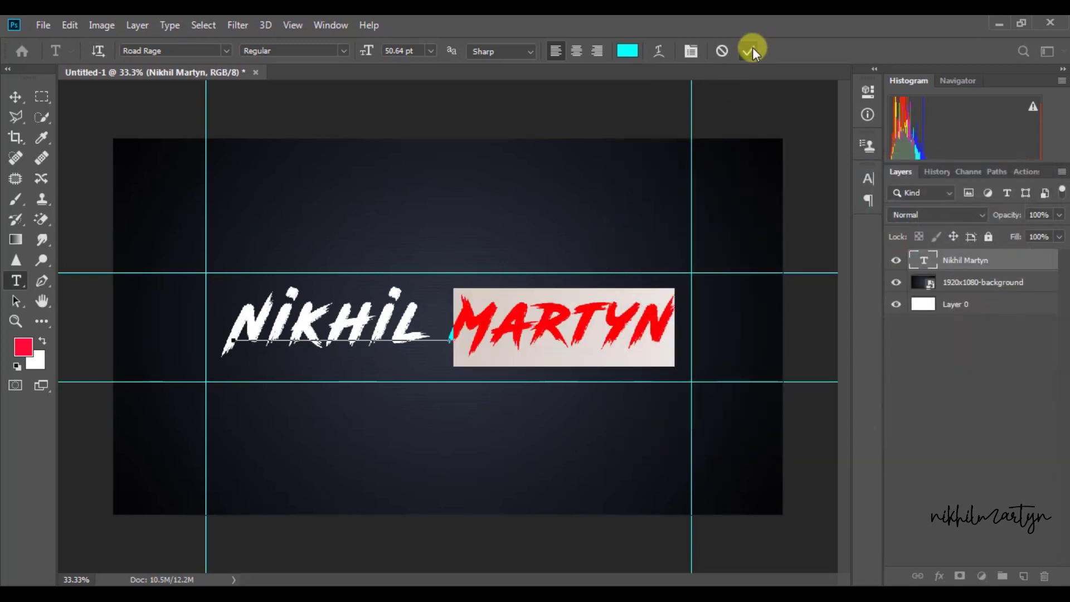
{"action": "left_click", "coordinate": [751, 48]}
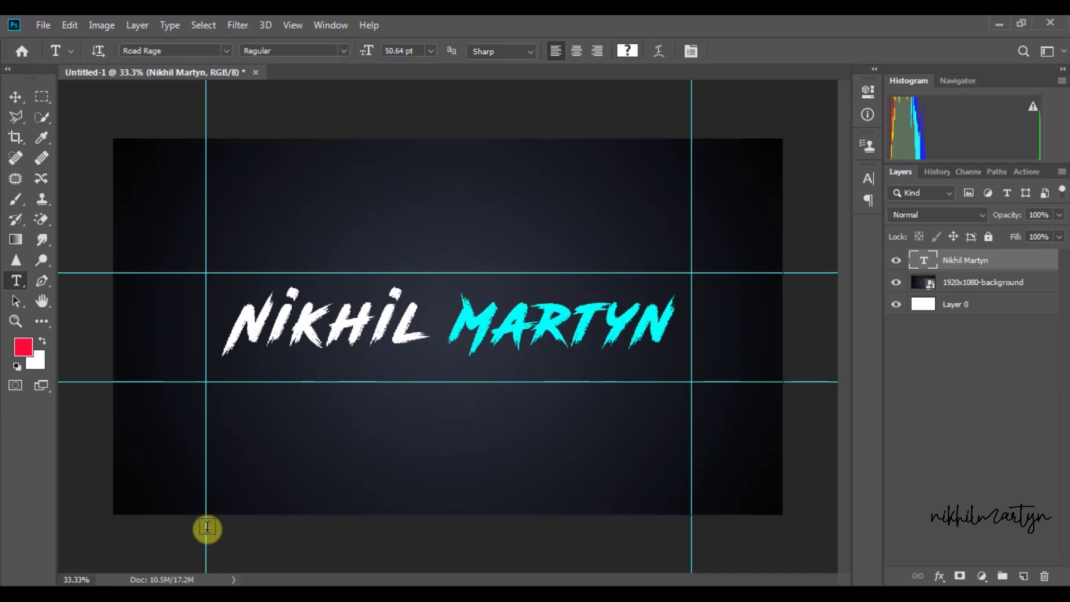
- Place Flare Yellow.png on the canvas in Screen blend mode, below the title layer
{"action": "left_click", "coordinate": [120, 518]}
{"action": "left_click_drag", "start_coordinate": [491, 161], "coordinate": [375, 405]}
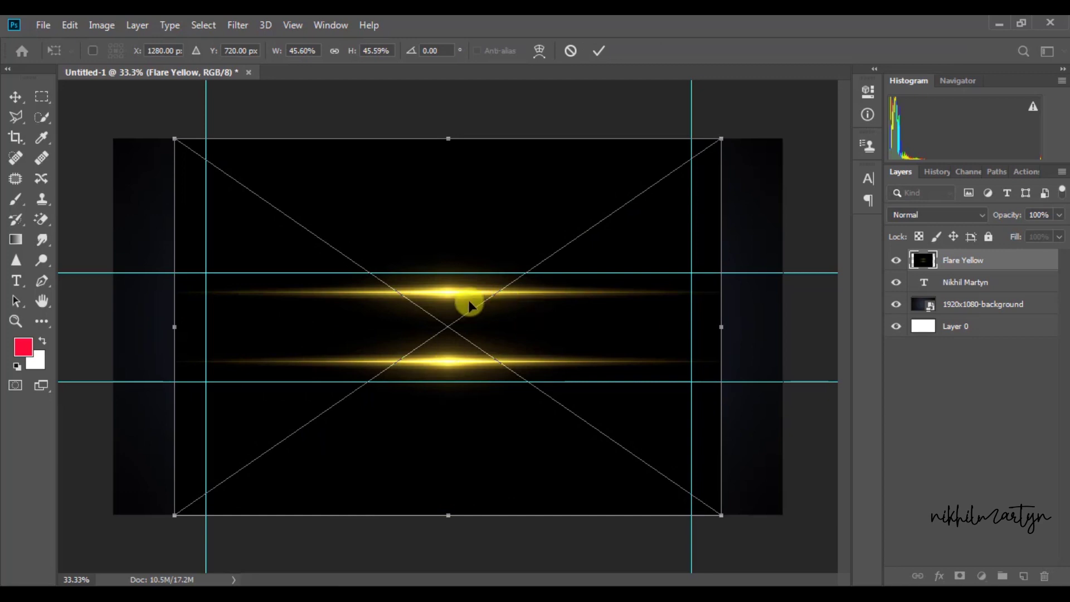
{"action": "key", "text": "Return"}
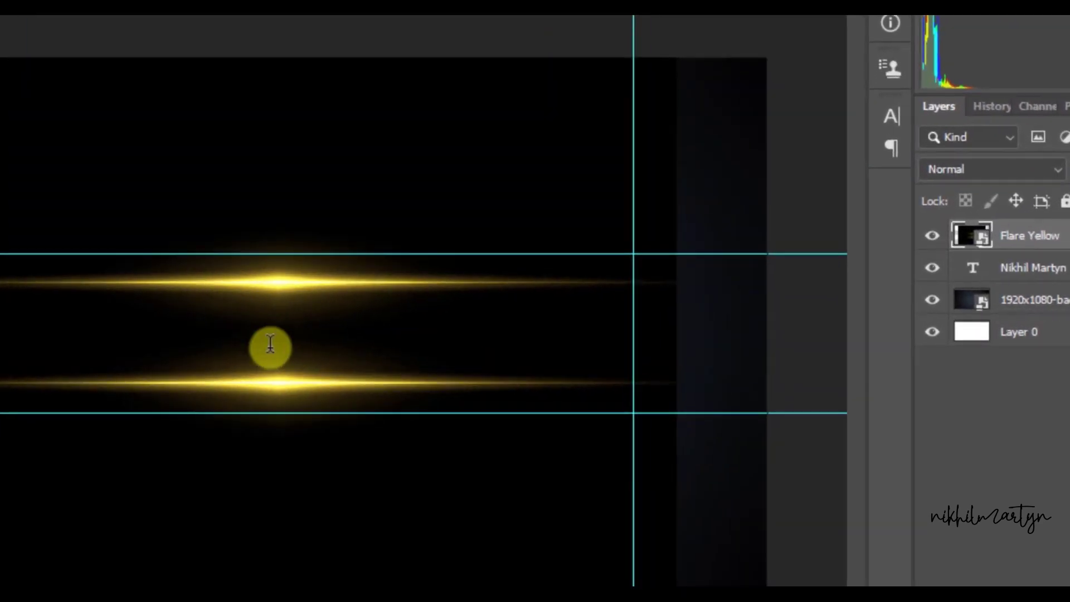
{"action": "left_click", "coordinate": [972, 173]}
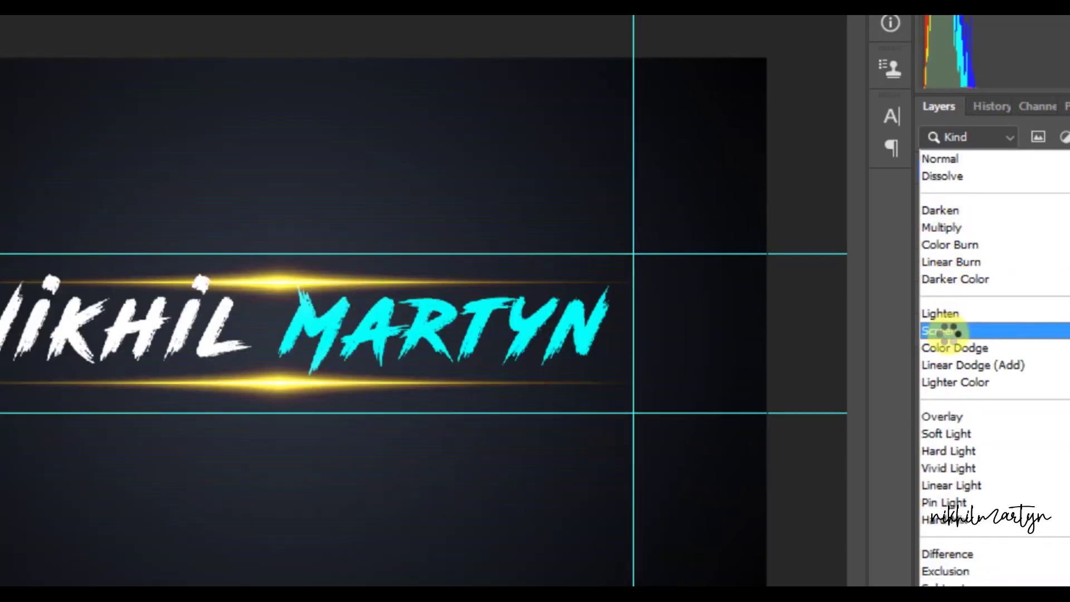
{"action": "left_click", "coordinate": [947, 331]}
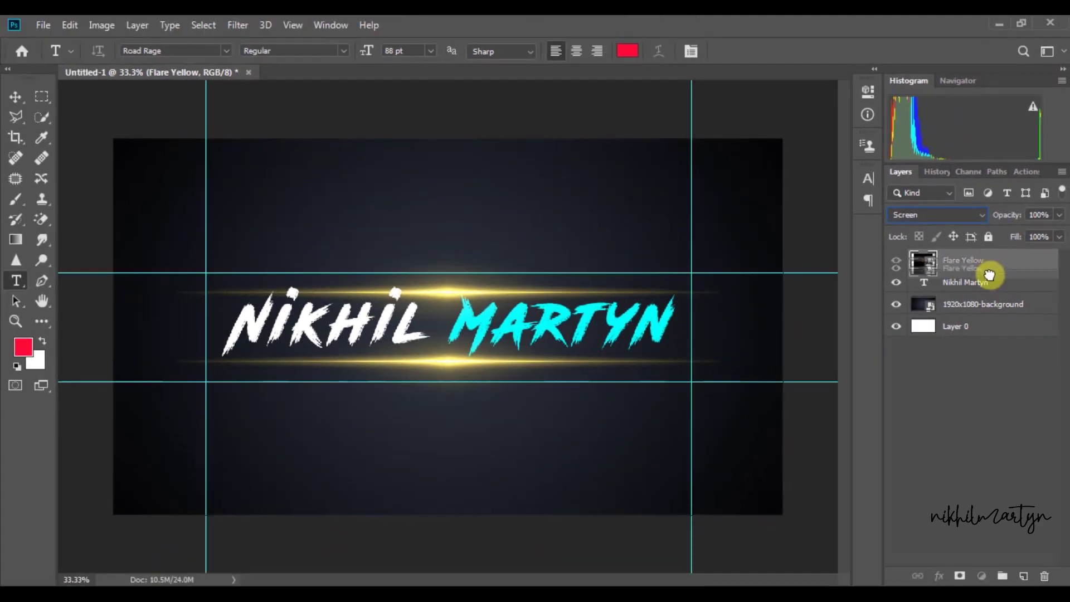
{"action": "left_click_drag", "start_coordinate": [1067, 233], "coordinate": [1069, 275]}
{"action": "left_click_drag", "start_coordinate": [990, 287], "coordinate": [990, 289]}
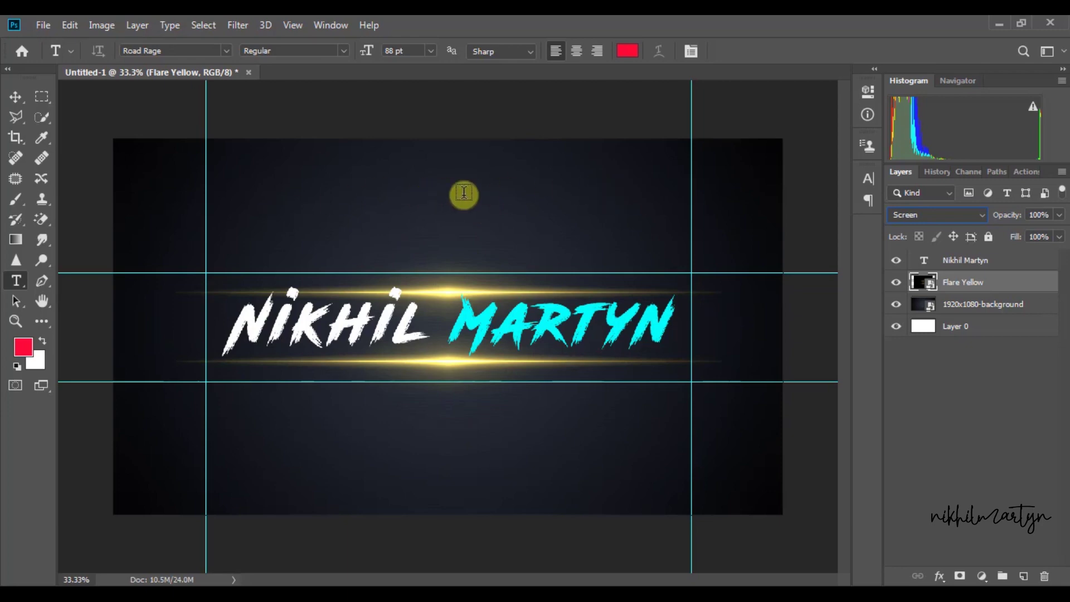
- Drag BG.png from the assets folder onto the banner canvas
{"action": "key", "text": "alt+Tab"}
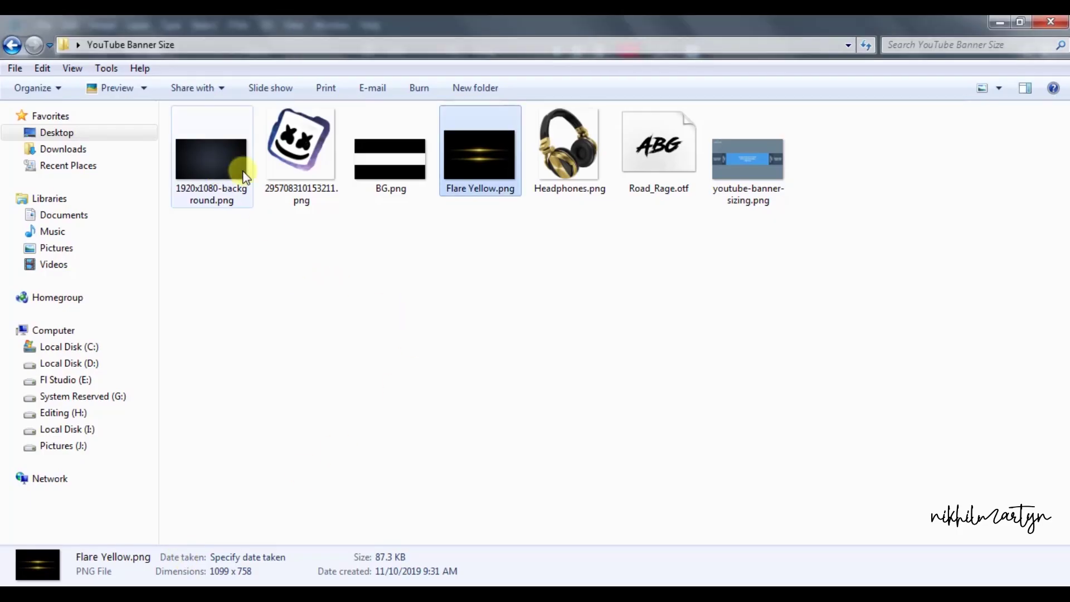
{"action": "left_click", "coordinate": [388, 196]}
{"action": "left_click_drag", "start_coordinate": [374, 341], "coordinate": [489, 394]}
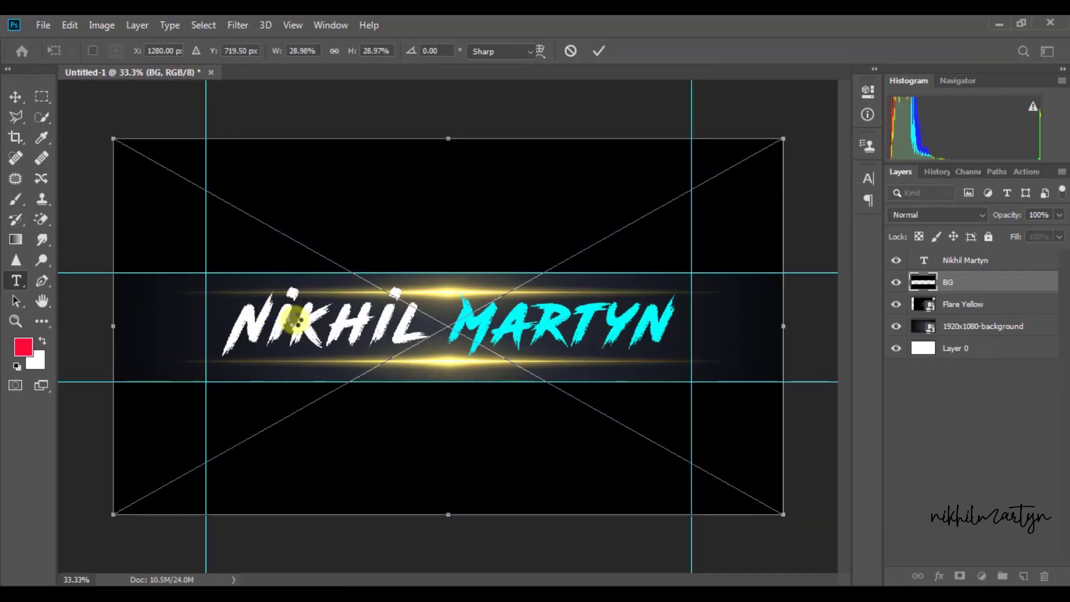
- Commit the BG.png placement, leaving solid black above and below the title band
{"action": "key", "text": "Return"}
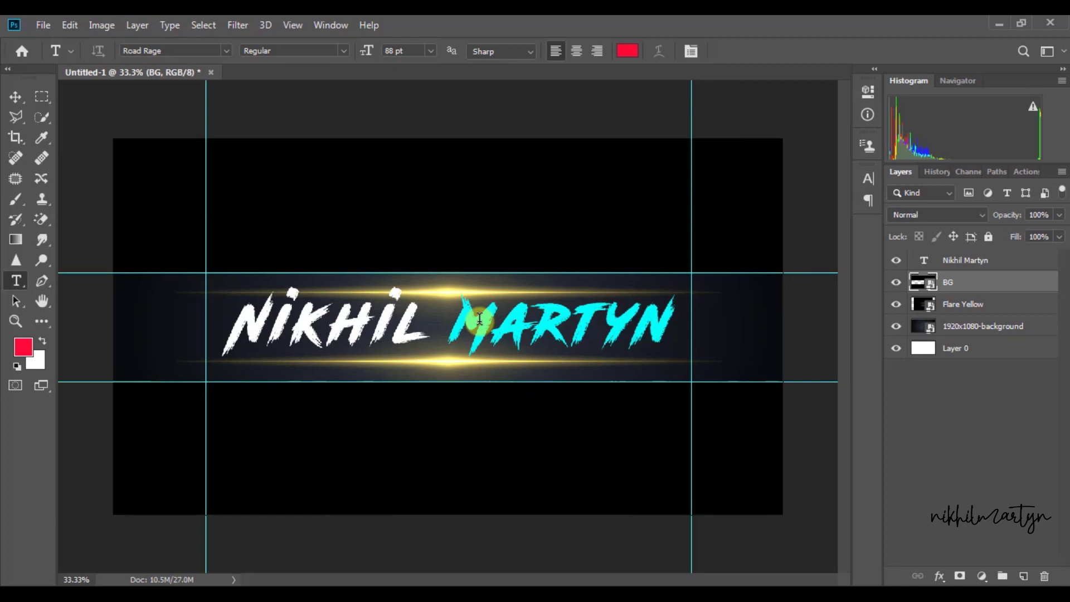
{"action": "left_click", "coordinate": [114, 594]}
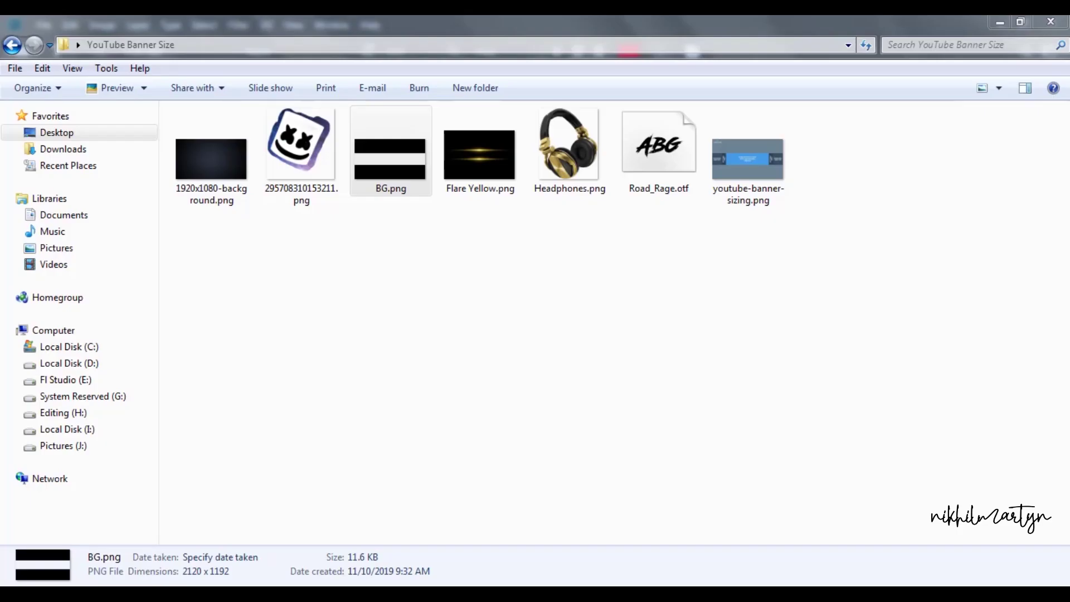
{"action": "left_click", "coordinate": [325, 593]}
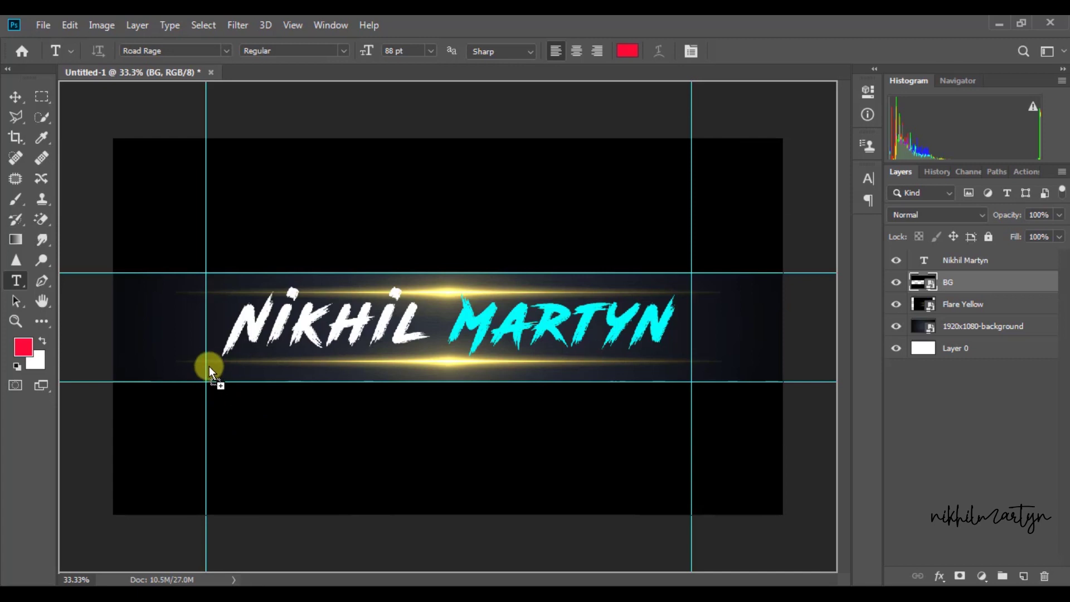
- Place Headphones.png small left of the title, then Alt-duplicate it to the title's right end
{"action": "left_click_drag", "start_coordinate": [262, 379], "coordinate": [383, 351]}
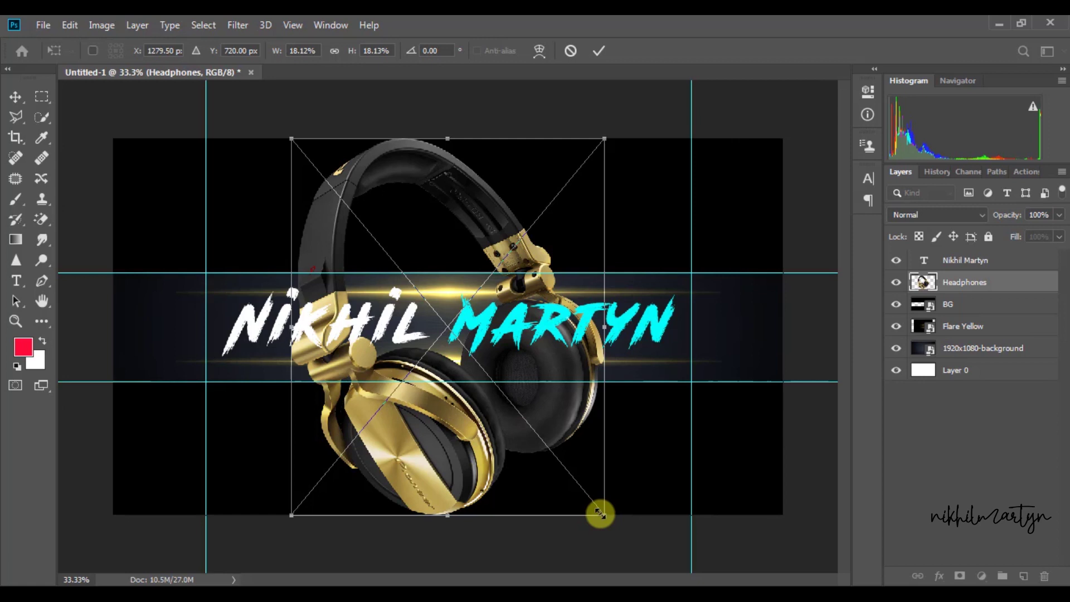
{"action": "left_click_drag", "start_coordinate": [600, 513], "coordinate": [190, 323]}
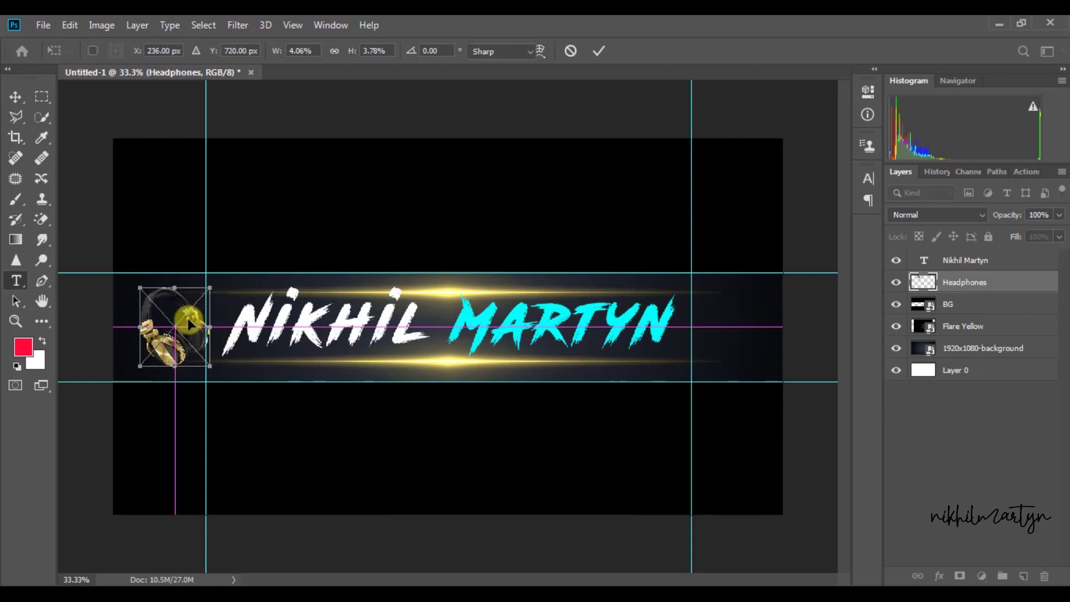
{"action": "key", "text": "Return"}
{"action": "left_click", "coordinate": [15, 97]}
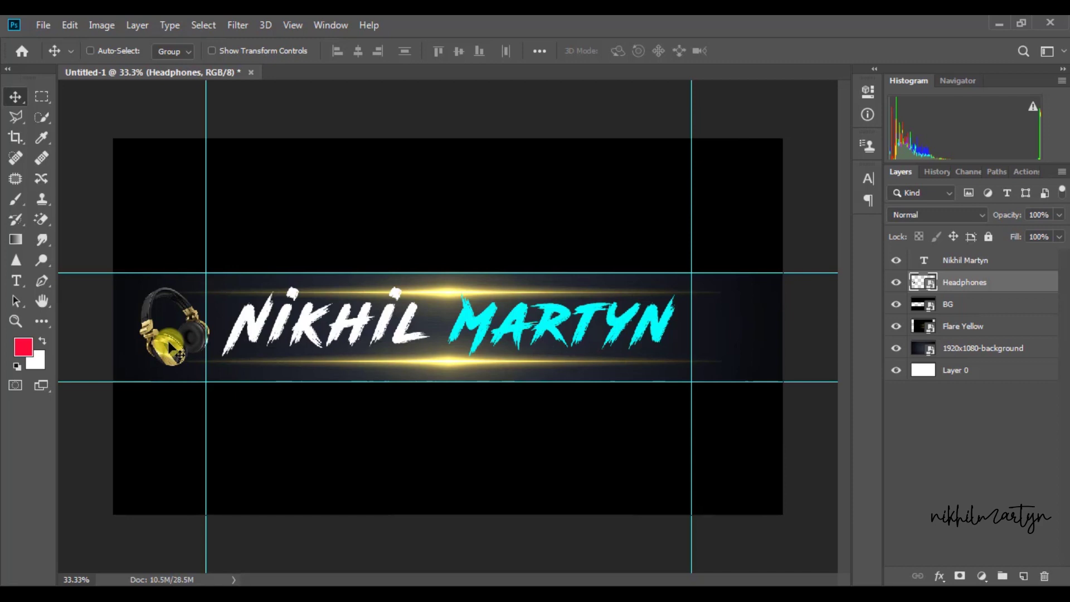
{"action": "left_click_drag", "start_coordinate": [160, 346], "coordinate": [670, 349]}
- Flip the Headphones copy horizontally, enlarge it, and position it beside the title's end
{"action": "key", "text": "ctrl+t"}
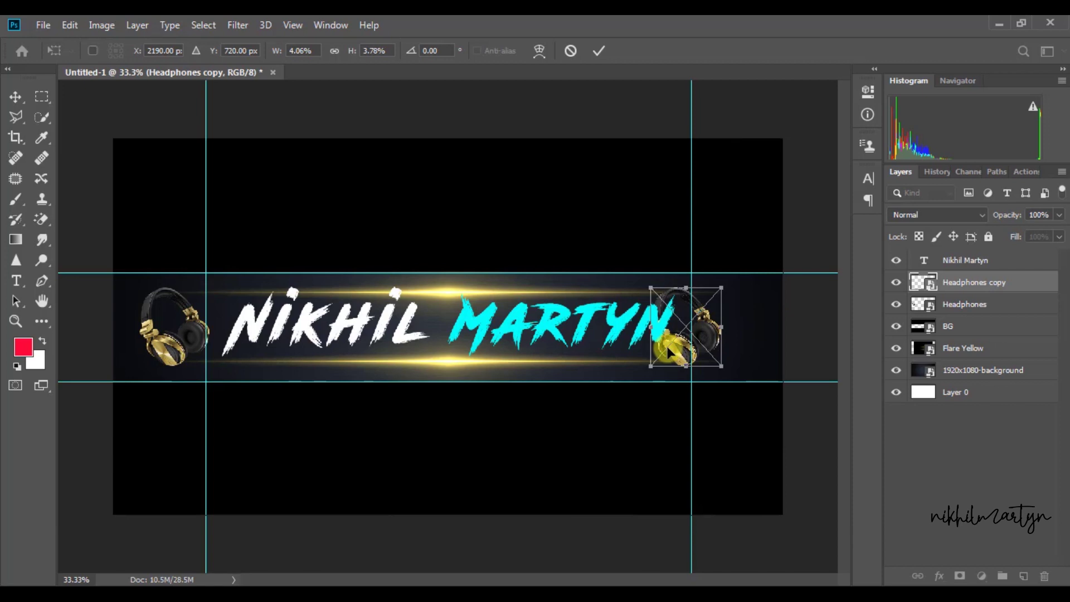
{"action": "right_click", "coordinate": [669, 351]}
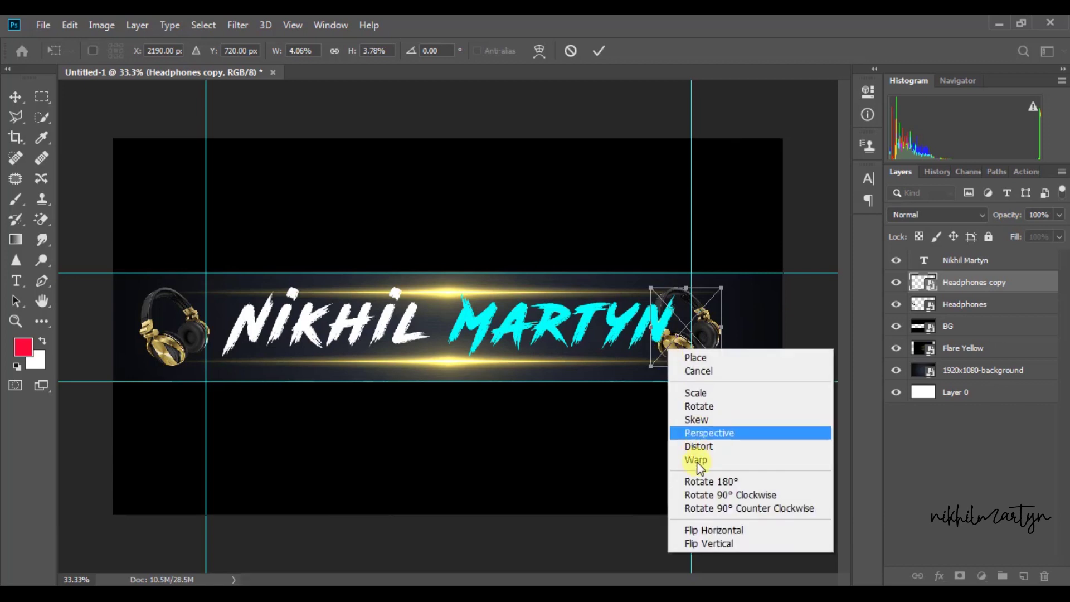
{"action": "left_click", "coordinate": [702, 530]}
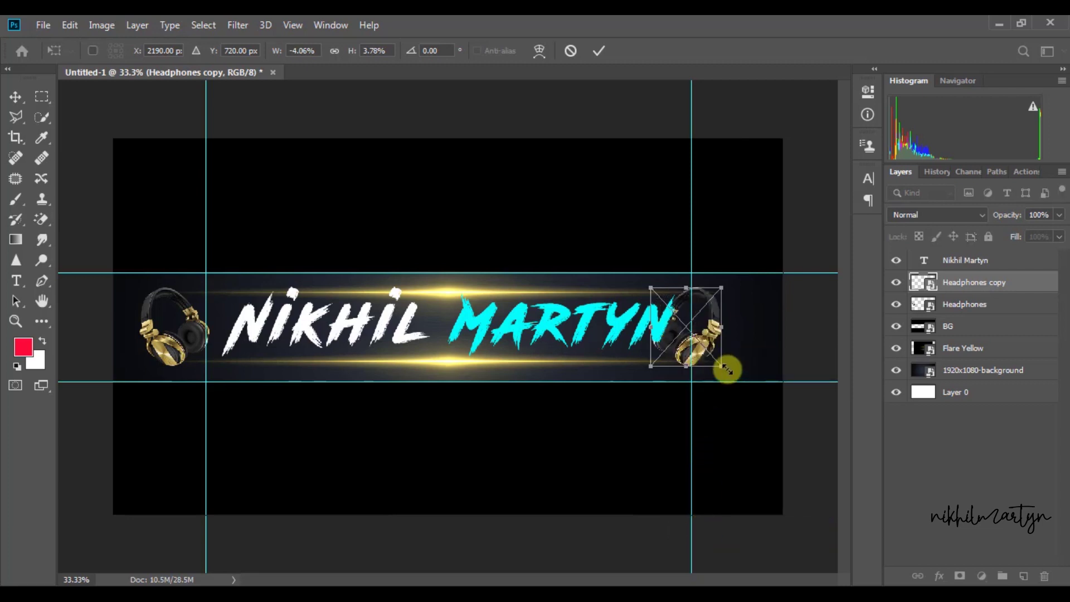
{"action": "left_click_drag", "start_coordinate": [725, 369], "coordinate": [803, 454]}
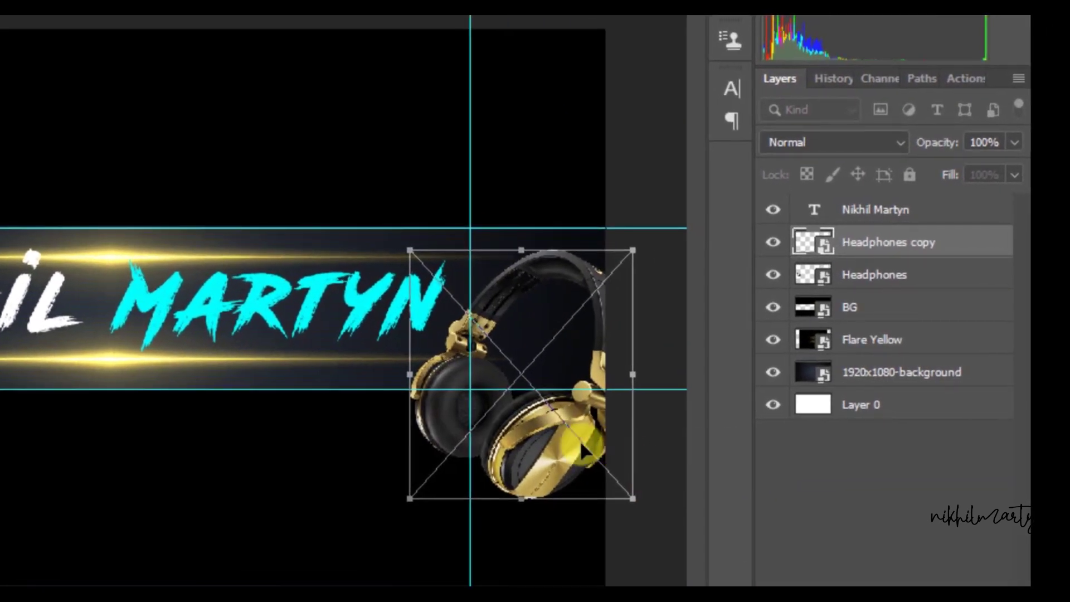
{"action": "left_click_drag", "start_coordinate": [580, 439], "coordinate": [557, 410]}
{"action": "key", "text": "Return"}
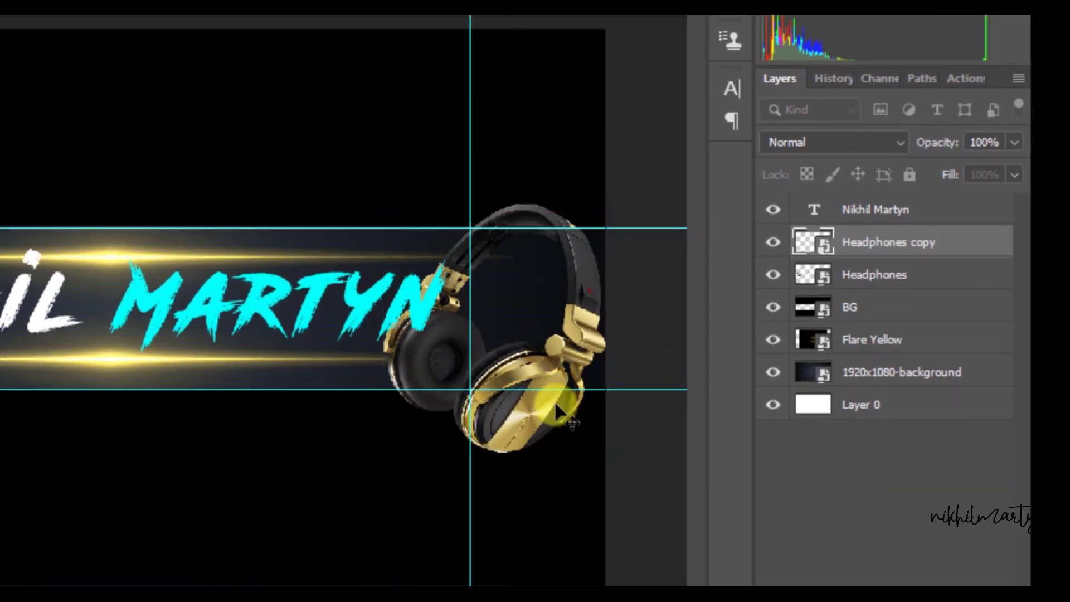
- Move the BG layer to the top of the stack and realign it on the canvas
{"action": "left_click_drag", "start_coordinate": [884, 312], "coordinate": [865, 248]}
{"action": "left_click_drag", "start_coordinate": [865, 212], "coordinate": [866, 202]}
{"action": "left_click_drag", "start_coordinate": [535, 348], "coordinate": [494, 342]}
- Move the Headphones copy down and right, beside MARTYN
{"action": "left_click", "coordinate": [938, 277]}
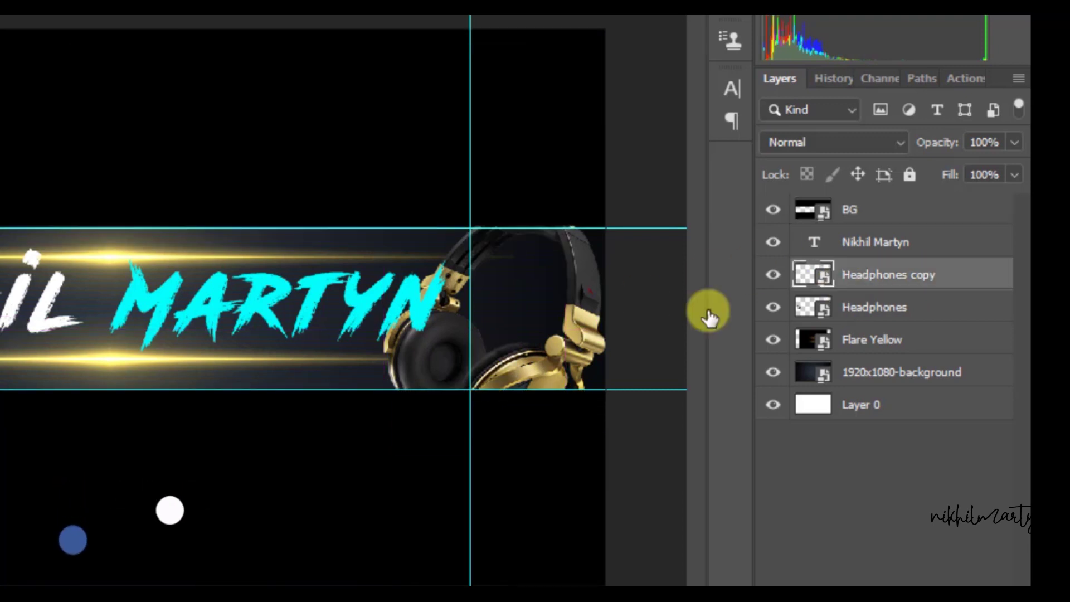
{"action": "left_click_drag", "start_coordinate": [556, 305], "coordinate": [604, 332]}
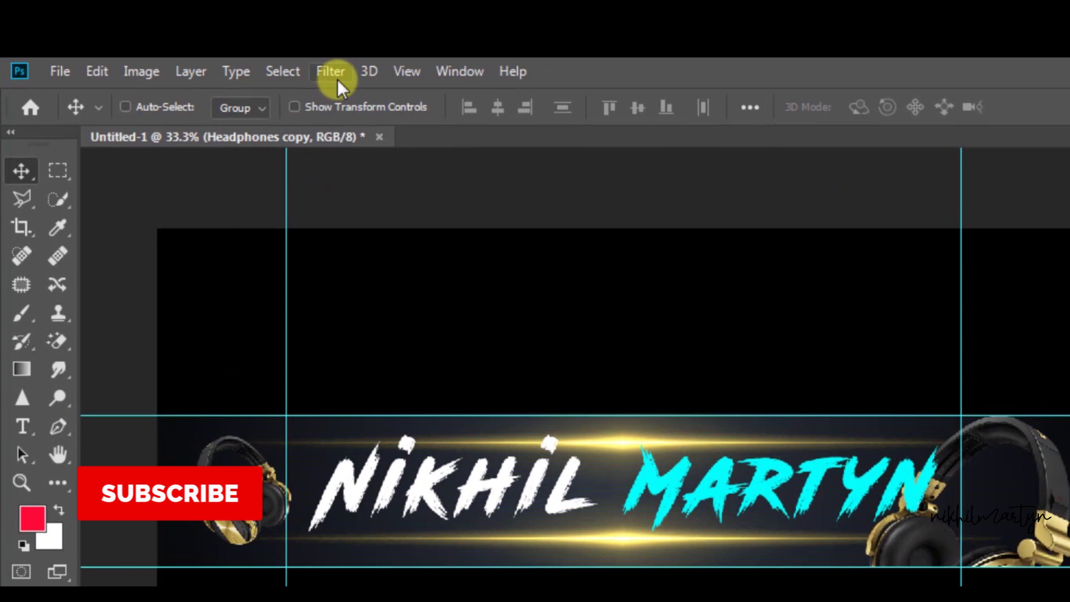
- Open Filter > Blur > Gaussian Blur for the Headphones copy, showing a 4.8-pixel radius
{"action": "left_click", "coordinate": [332, 72]}
{"action": "mouse_move", "coordinate": [354, 338]}
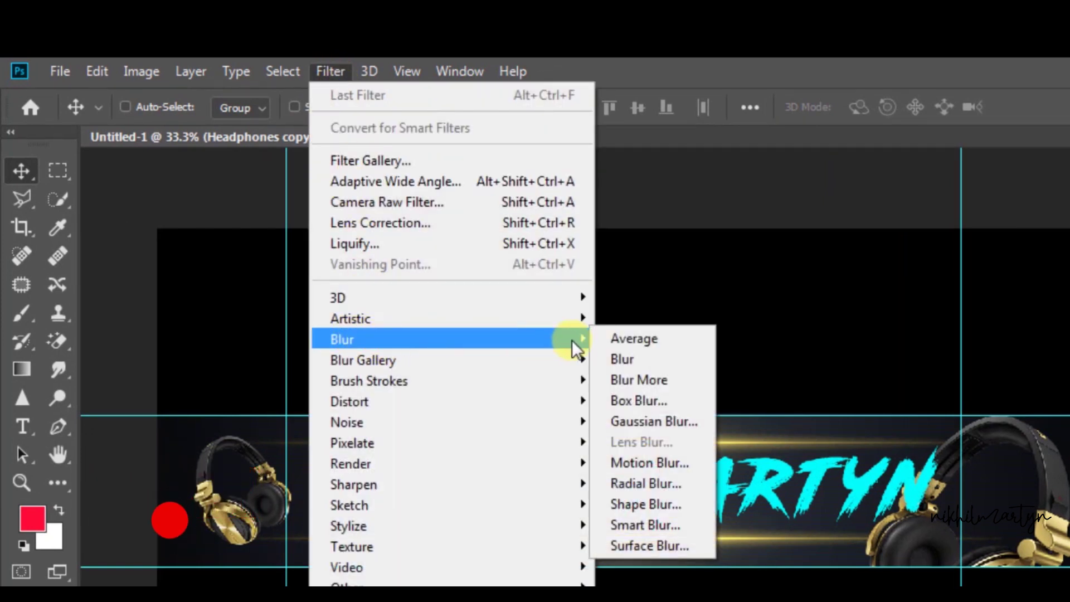
{"action": "left_click", "coordinate": [650, 420]}
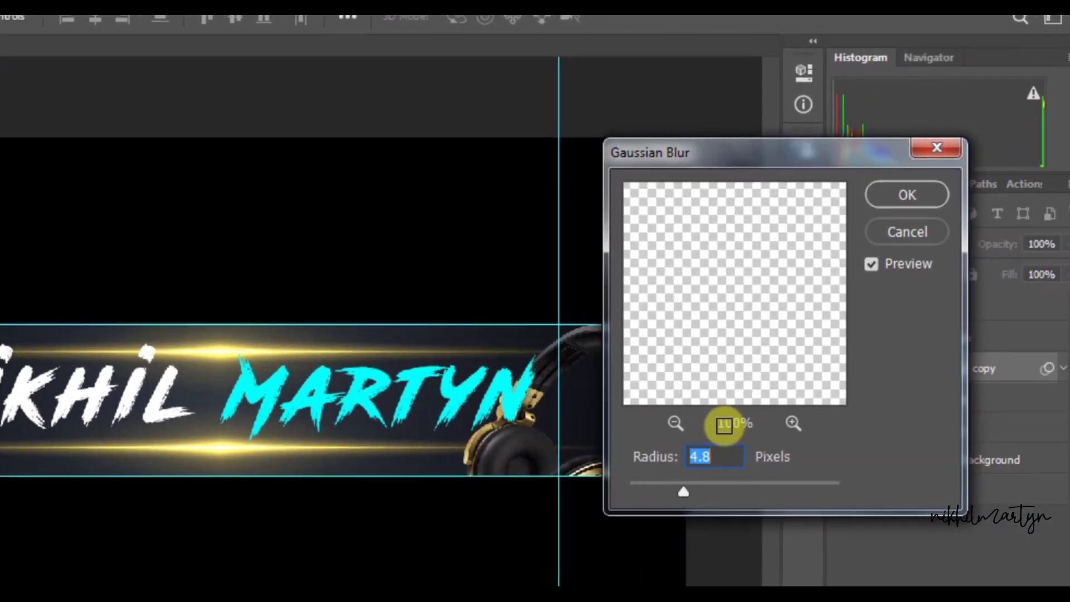